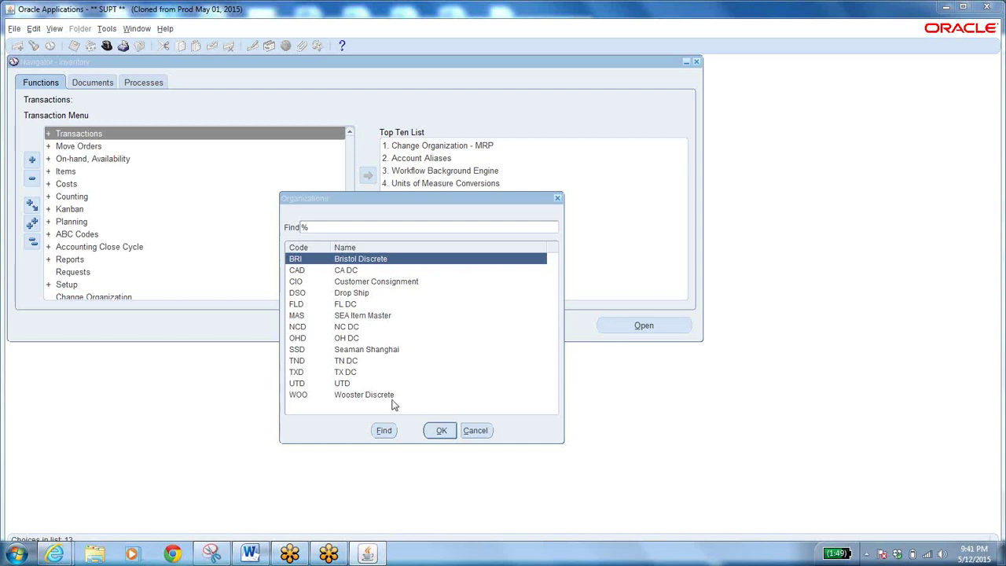
Examine the inventory organizations in the list, including Wooster Discrete, Bristol Discrete and the TX, TN, OH, NC, FL and CA distribution centers.
left_click(352, 399)
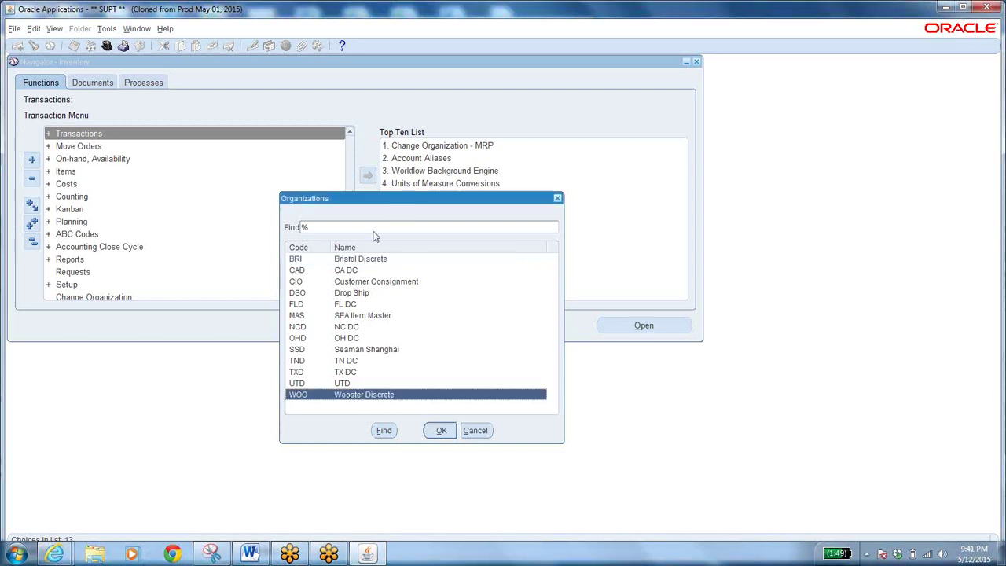
left_click(371, 260)
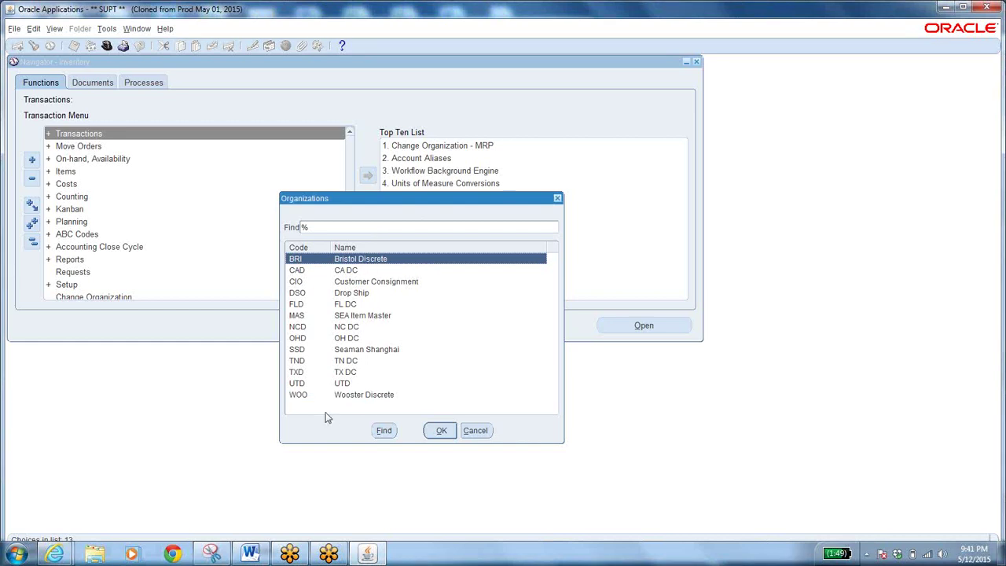
left_click(351, 397)
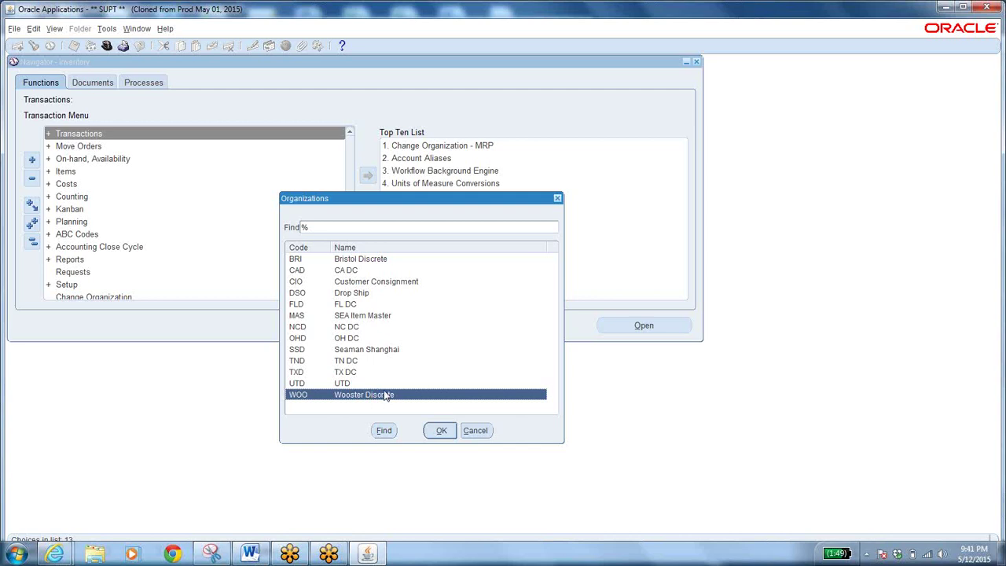
left_click(366, 384)
left_click(367, 373)
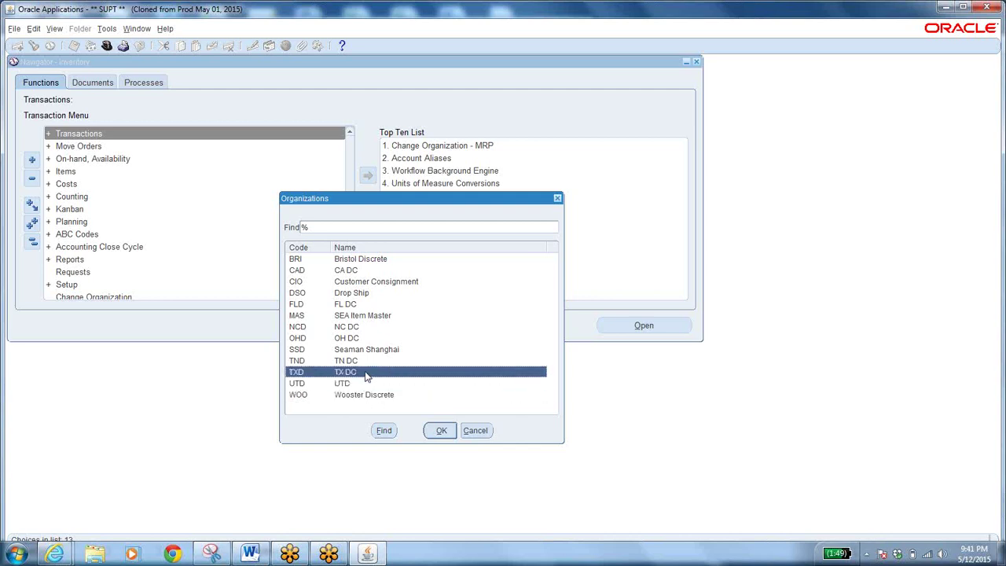
left_click(368, 361)
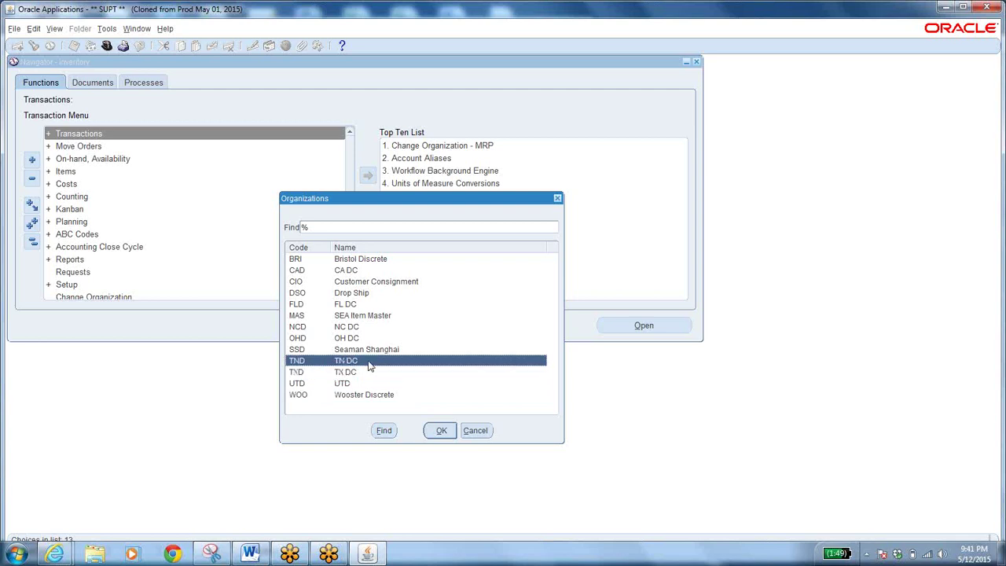
left_click(346, 375)
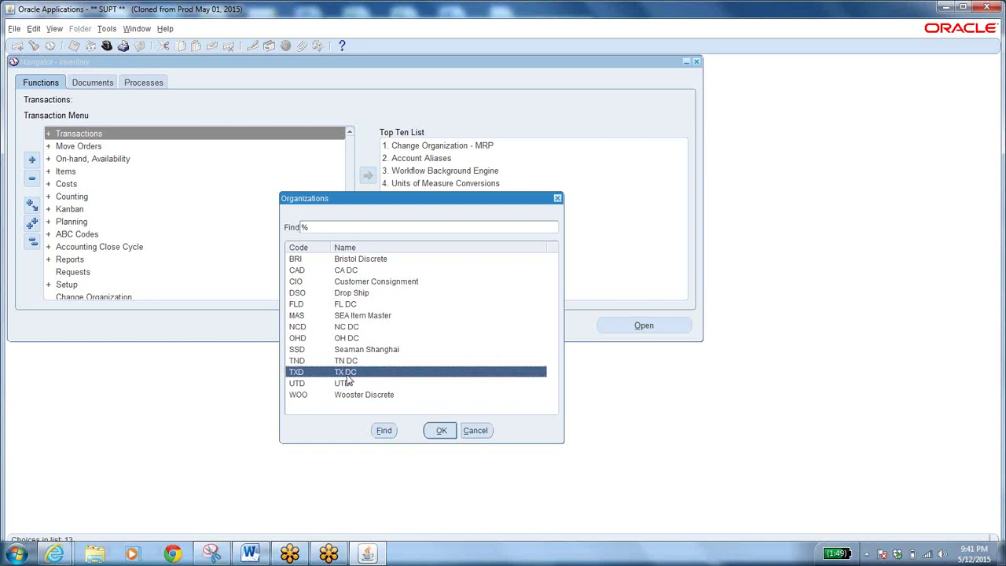
left_click(350, 362)
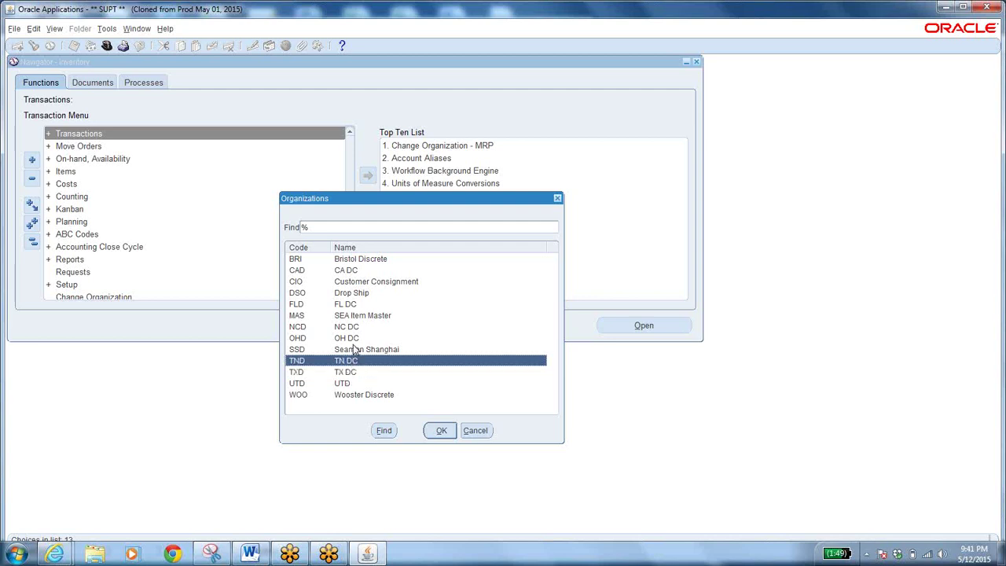
left_click(355, 338)
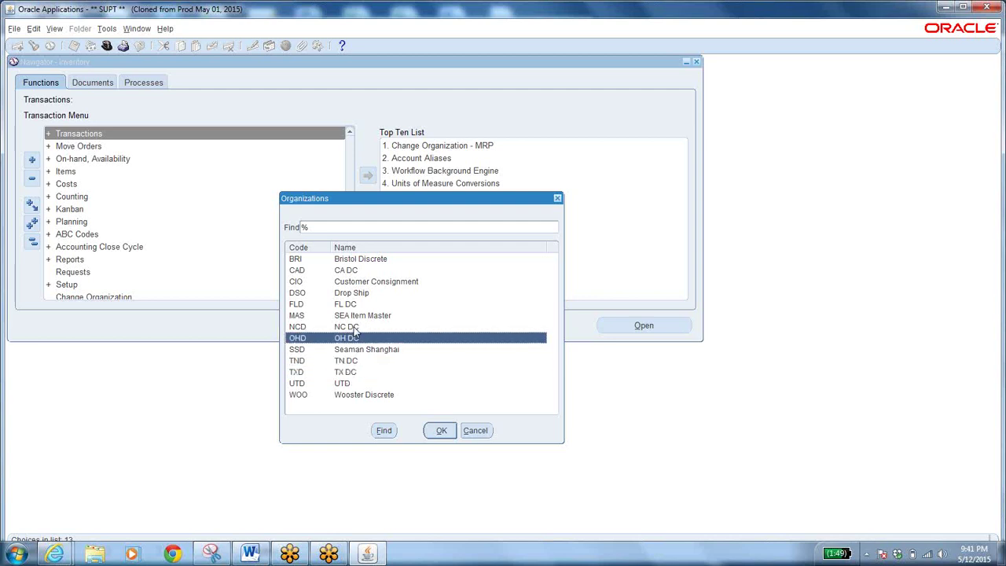
left_click(355, 326)
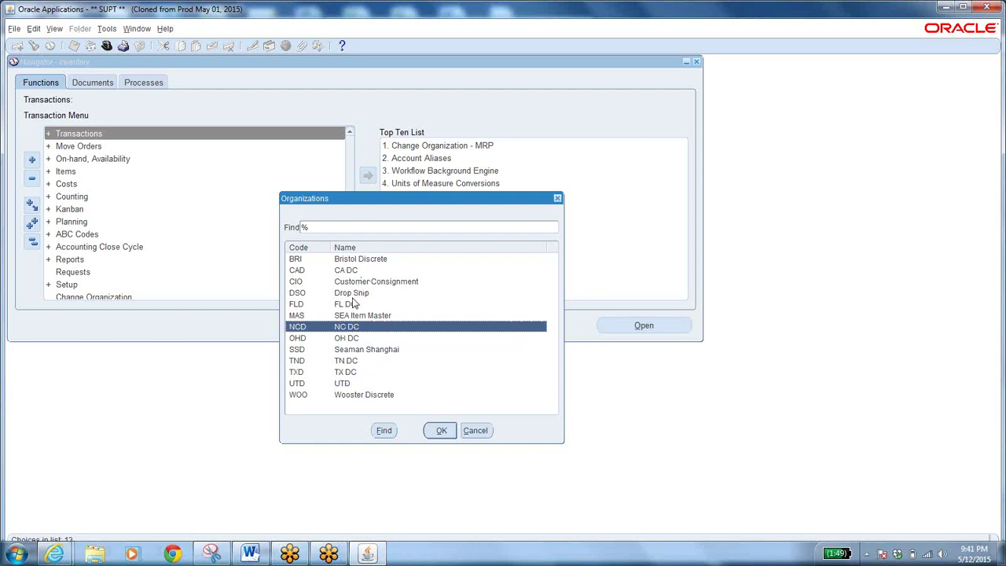
left_click(353, 306)
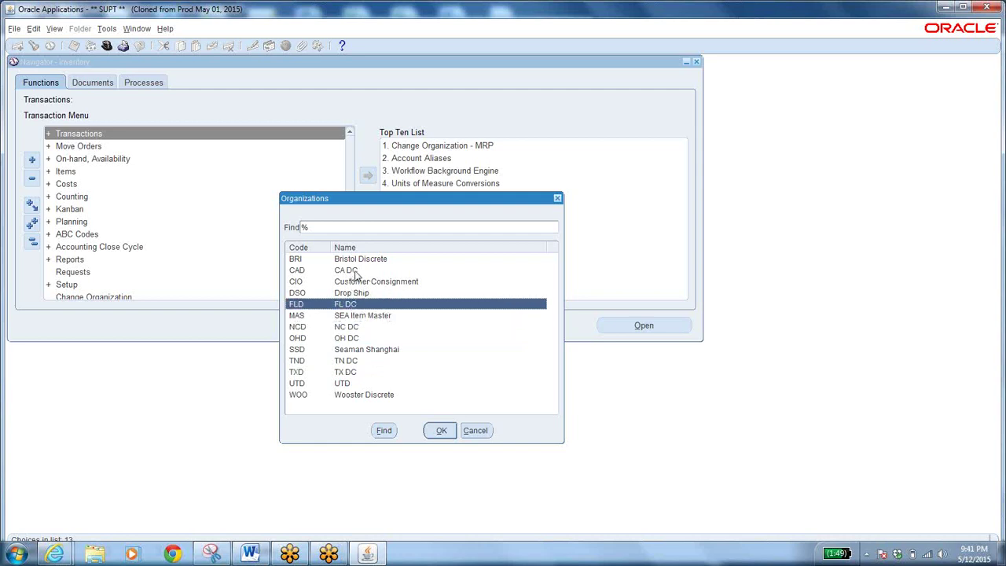
left_click(355, 272)
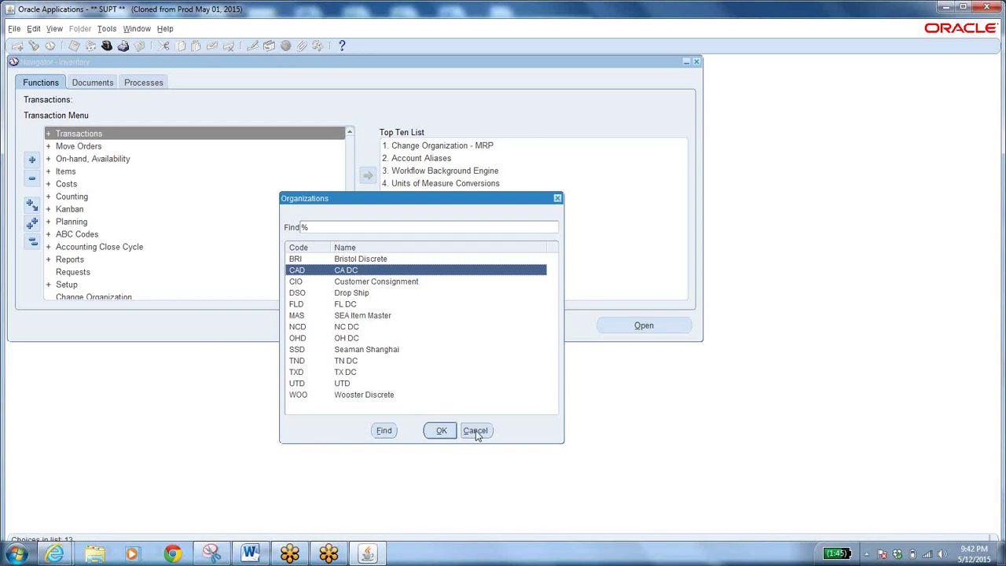
Choose the organization WOO (Wooster Discrete) and move its Subinventory Transfers form toward the middle of the workspace.
left_click(370, 395)
left_click(442, 431)
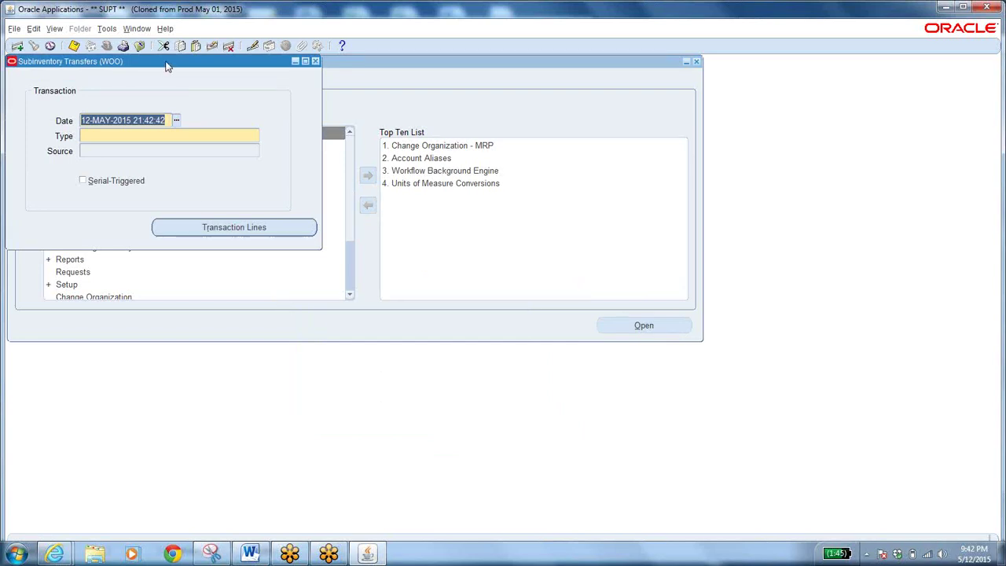
left_click_drag(168, 69, 375, 110)
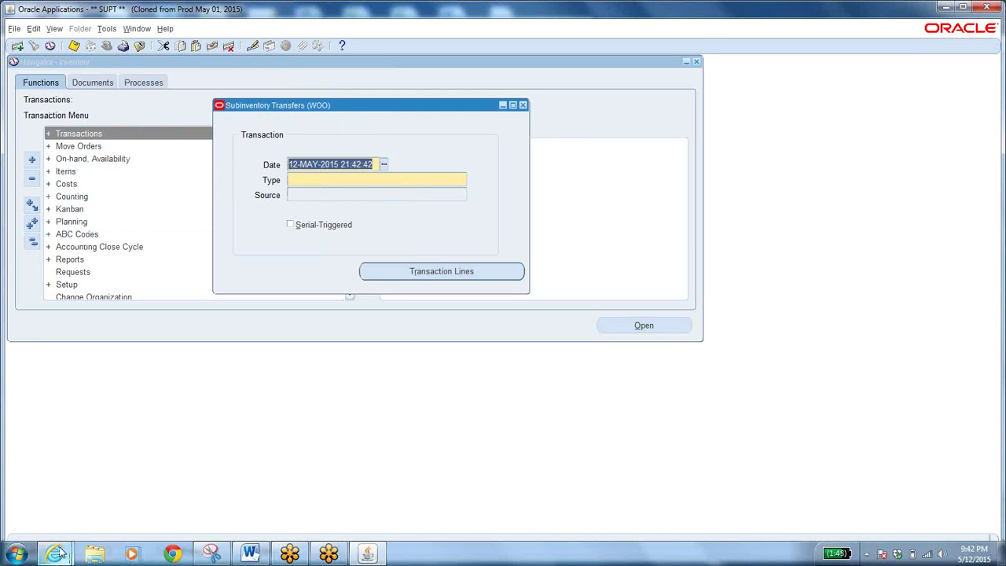
Check the Subinventory Transfer entry on the Oracle Applications Home Page in the browser, then return and close the Subinventory Transfers form.
mouse_move(61, 552)
left_click(118, 489)
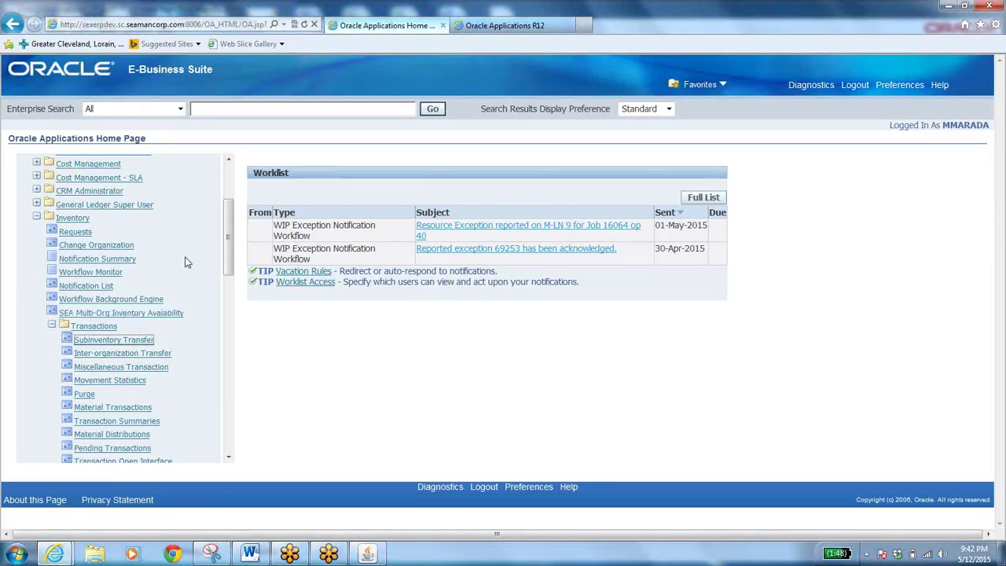
left_click(128, 344)
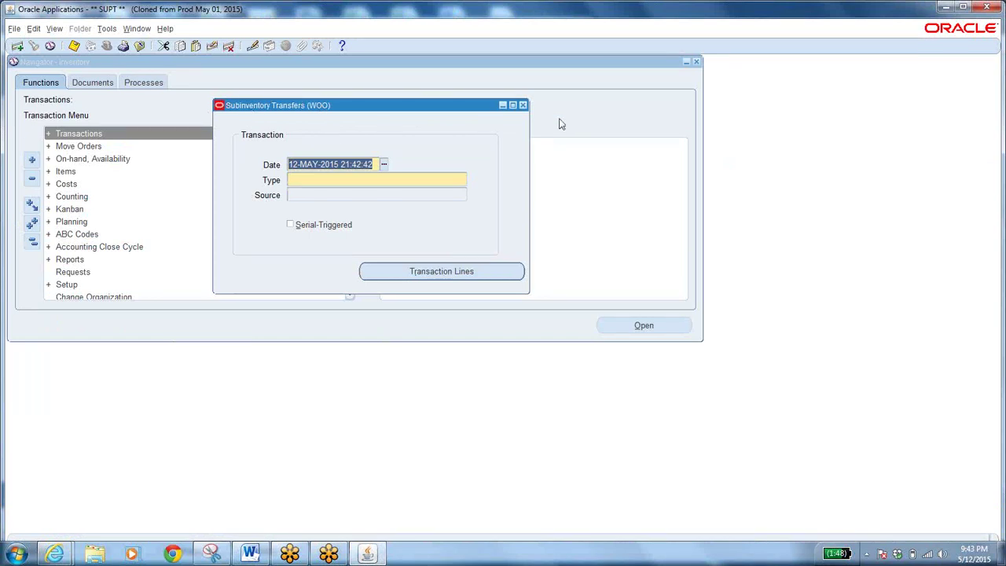
left_click(523, 105)
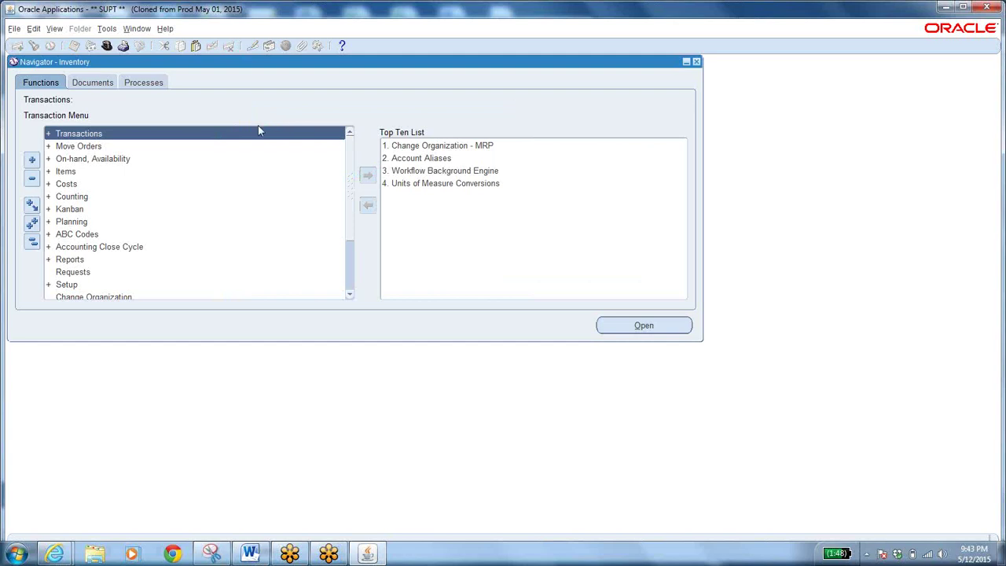
Look at the Inventory responsibility on the E-Business Suite home page in the browser and return to the Inventory Navigator.
left_click(54, 553)
left_click(114, 479)
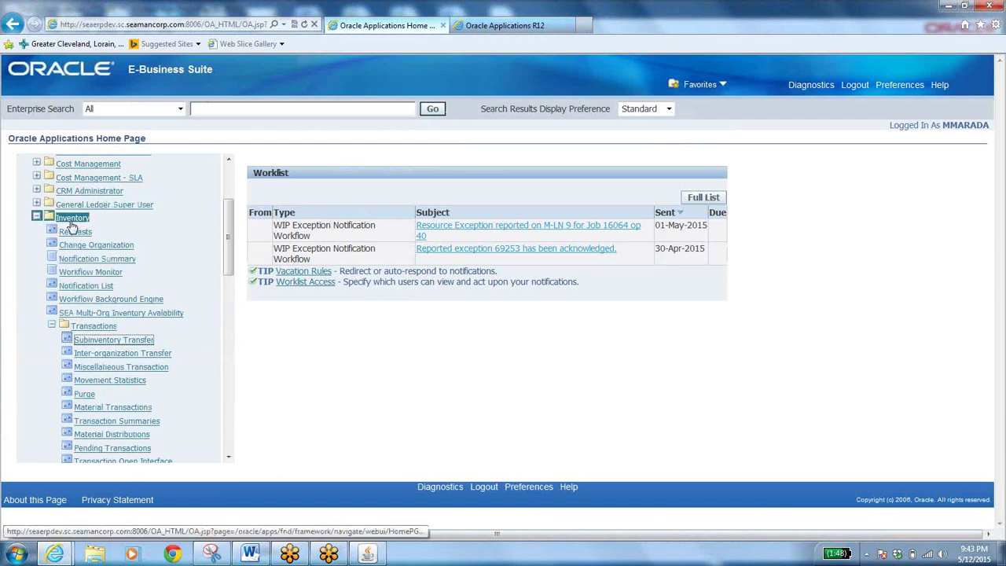
left_click(369, 552)
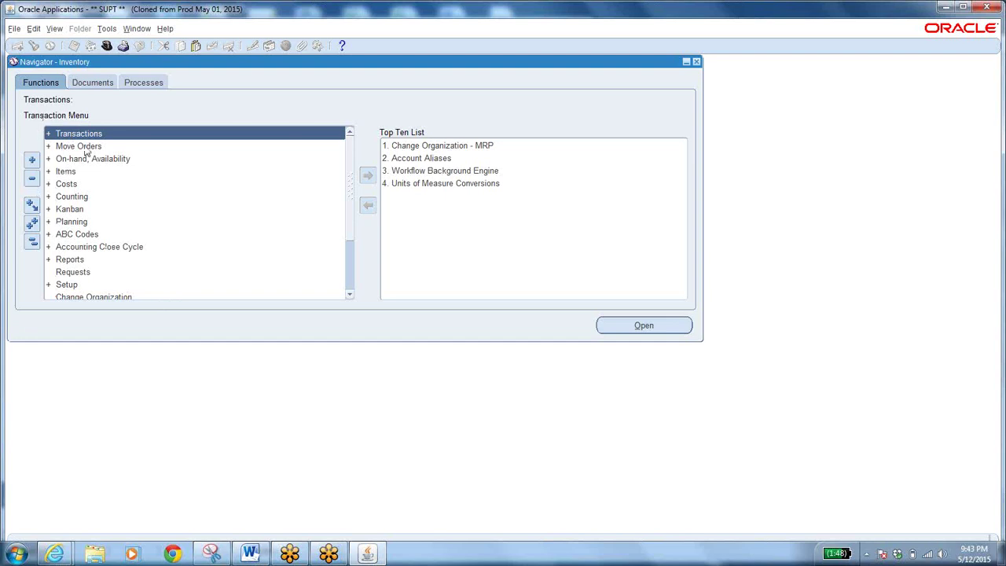
Expand the Transactions branch and its Receiving sub-branch in the Inventory Navigator.
left_click(49, 135)
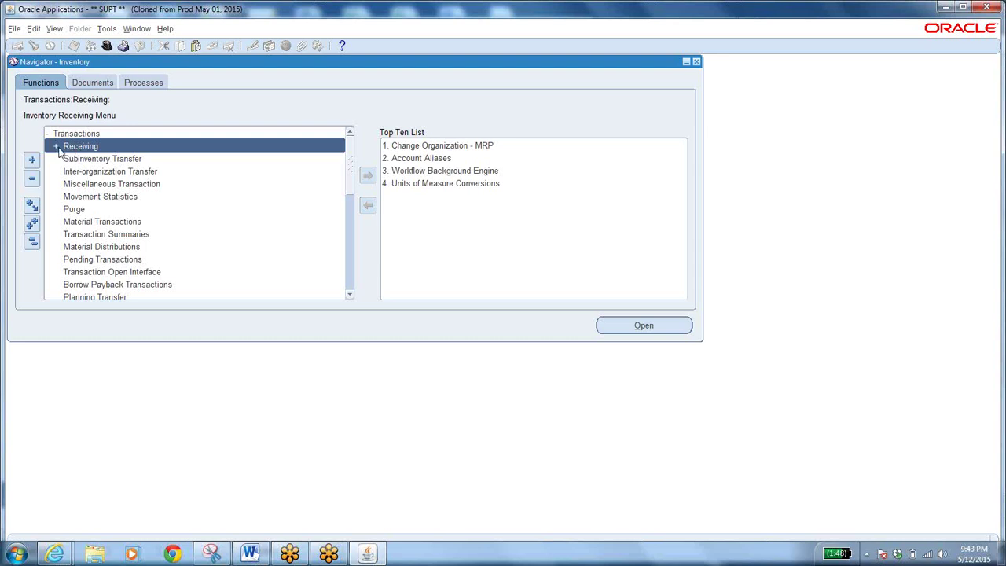
left_click(58, 148)
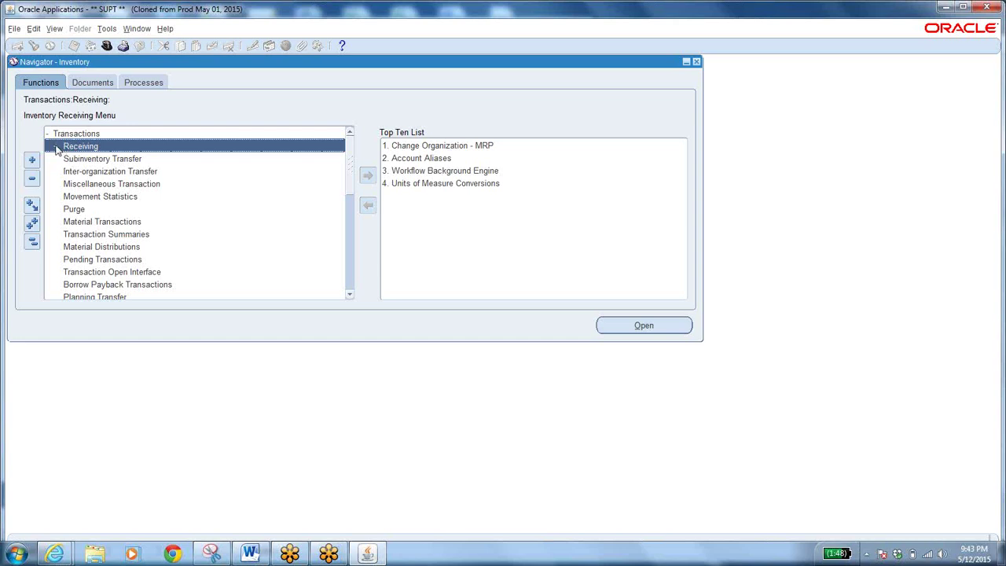
left_click(57, 150)
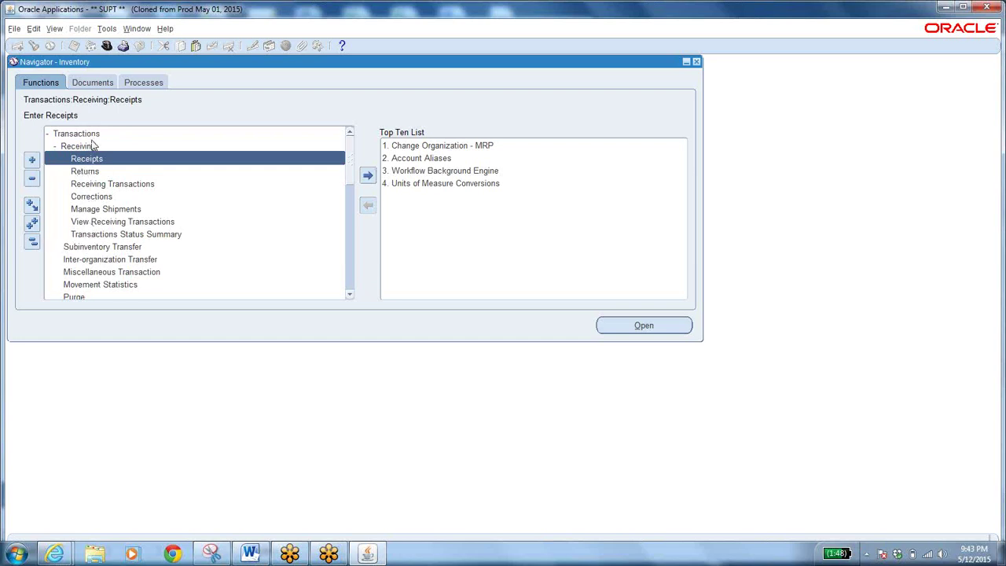
Open the Subinventory Transfer function under Transactions and move its form clear of the menu tree's branch names.
left_click(121, 248)
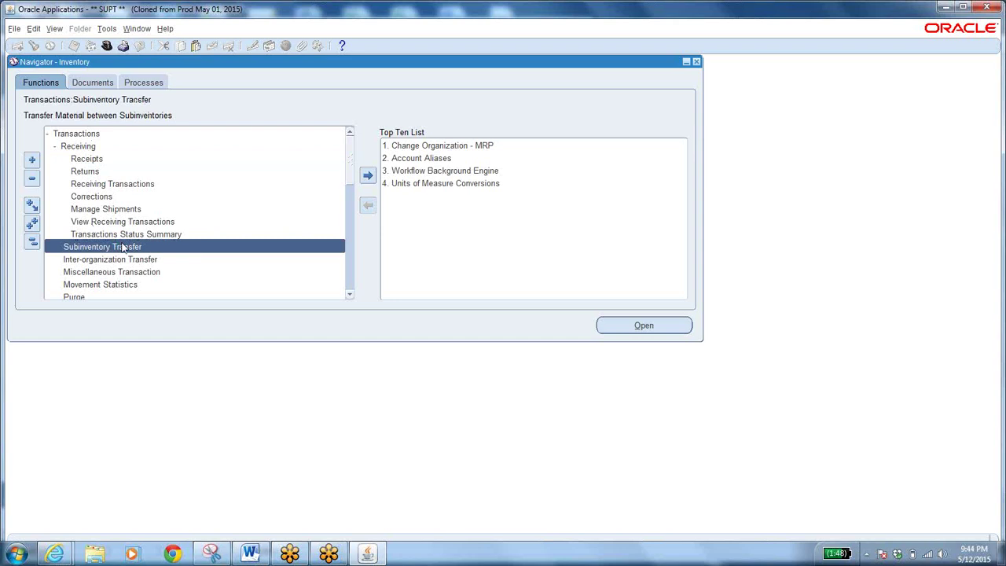
left_click(120, 250)
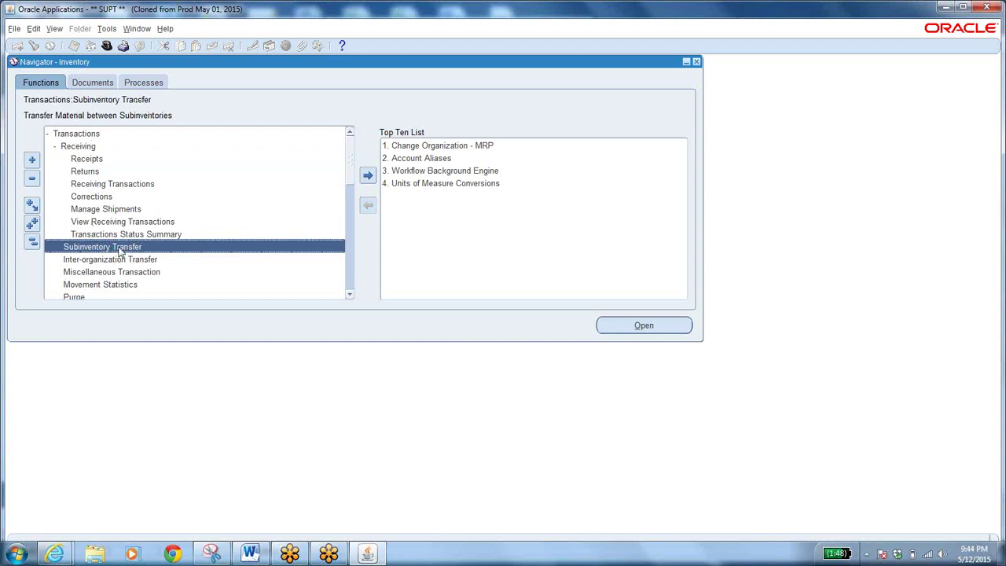
double_click(110, 251)
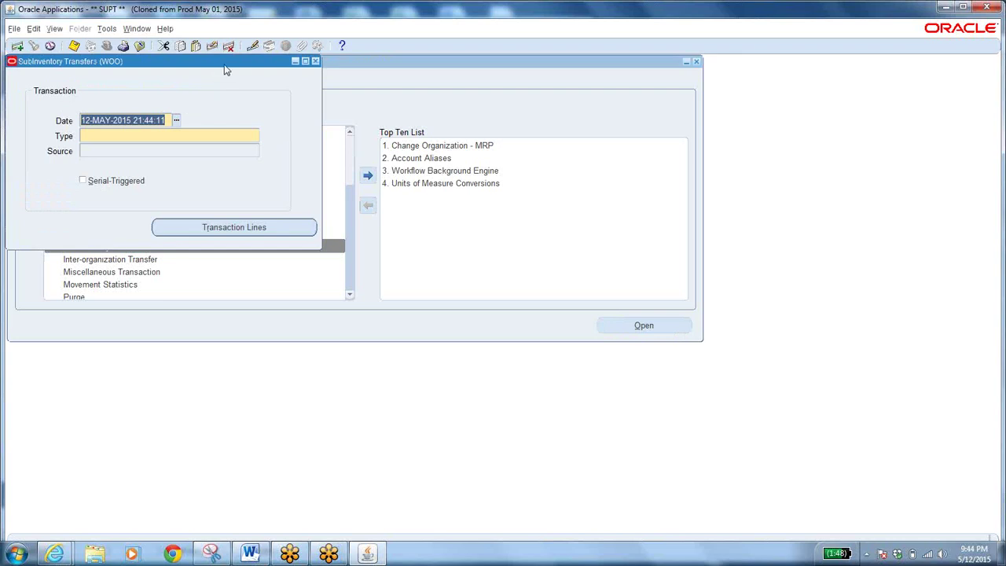
left_click_drag(225, 70, 384, 113)
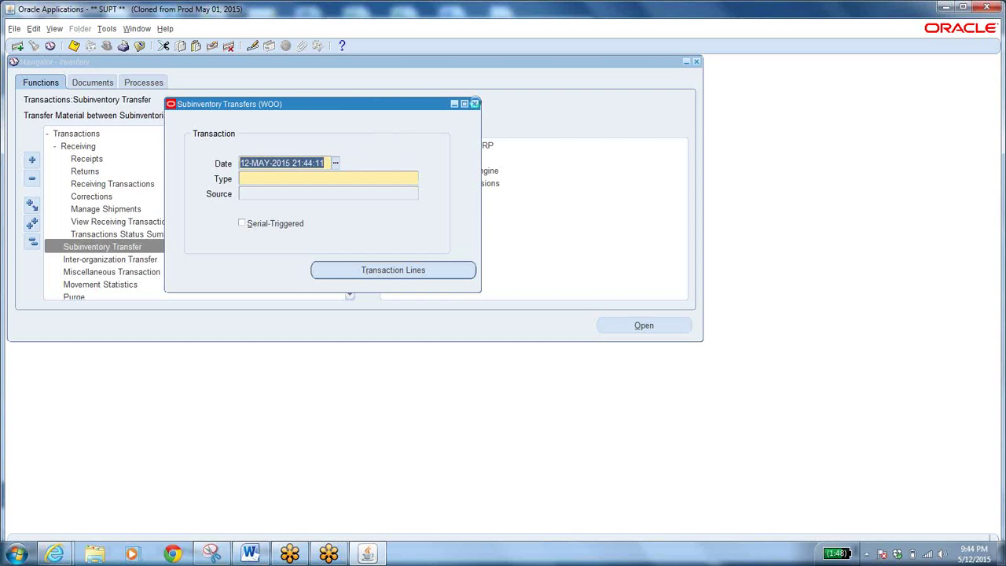
Close the Subinventory Transfers form and collapse all branches of the Navigator menu.
left_click(475, 104)
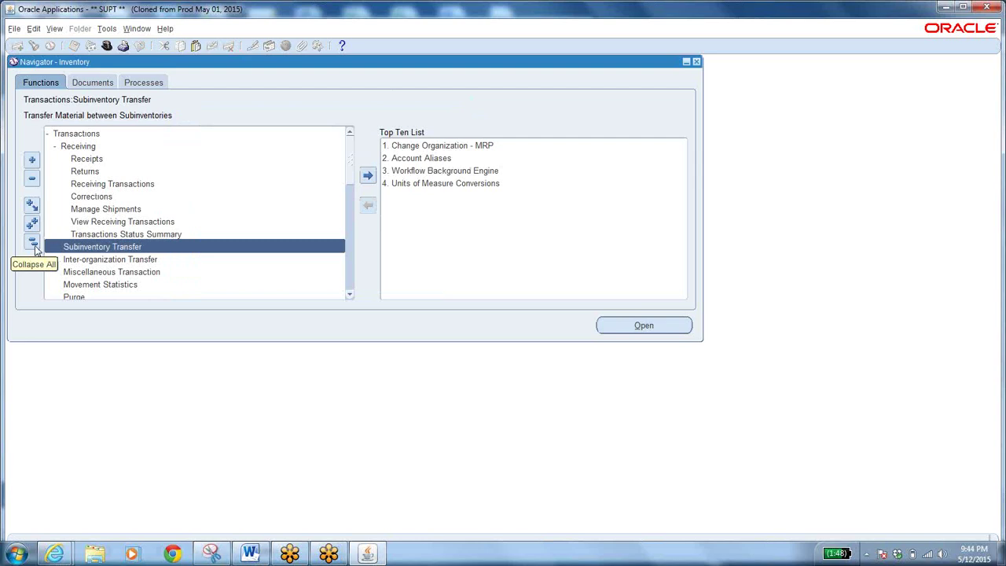
left_click(33, 244)
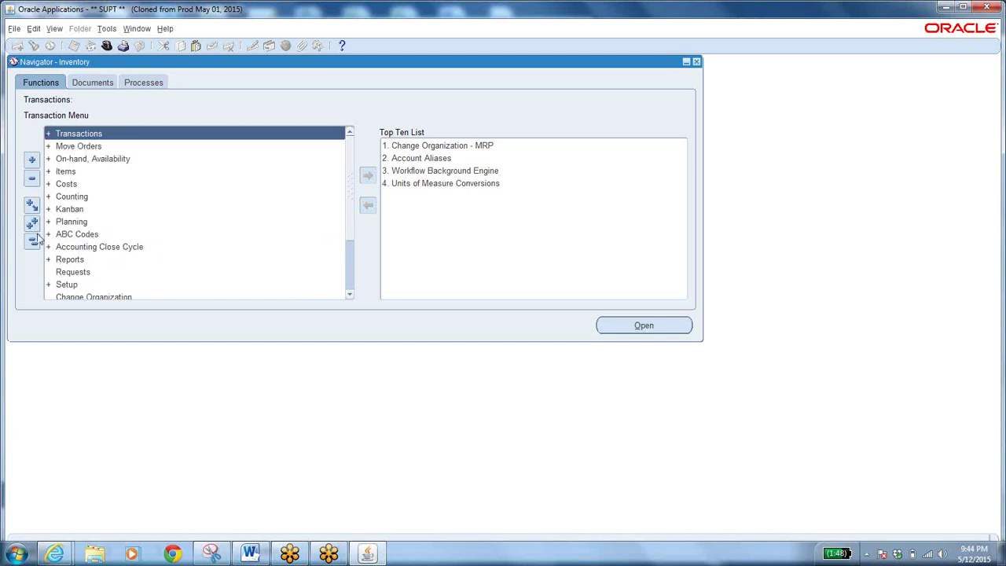
Expand the Transactions branch, select its parent entry and collapse only that branch.
left_click(50, 135)
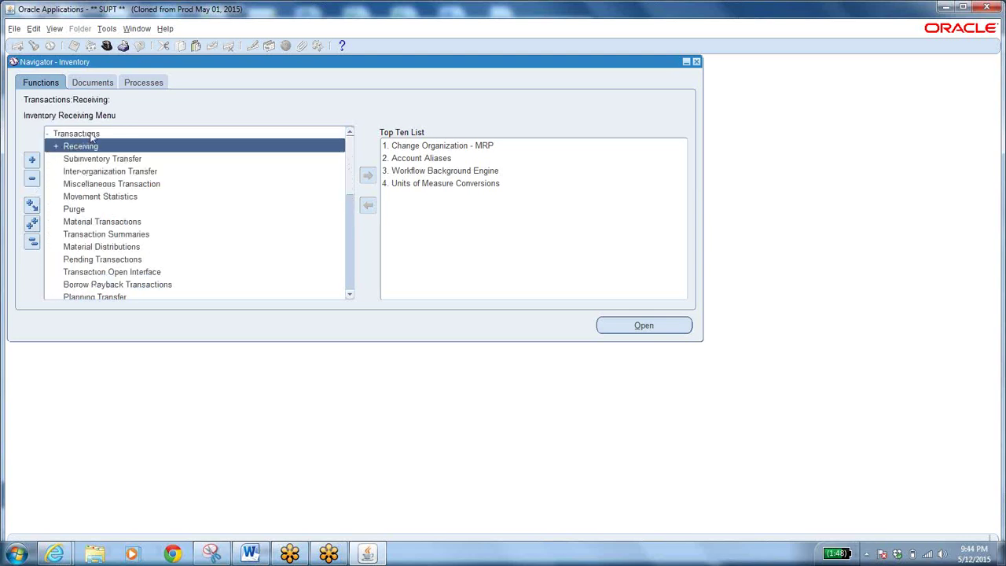
left_click(91, 134)
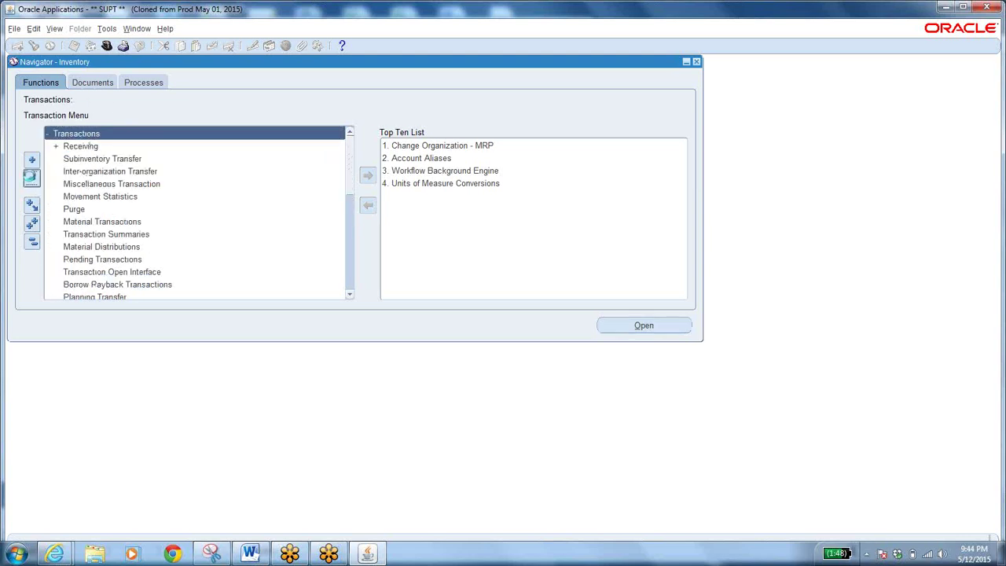
left_click(31, 177)
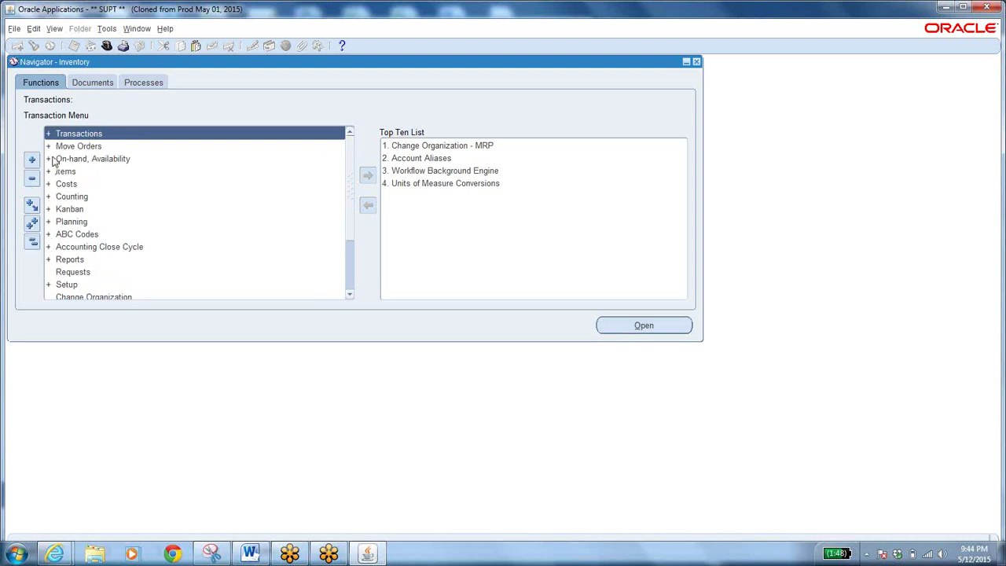
Expand the Navigator menu with all its nested branches and collapse everything again.
left_click(32, 226)
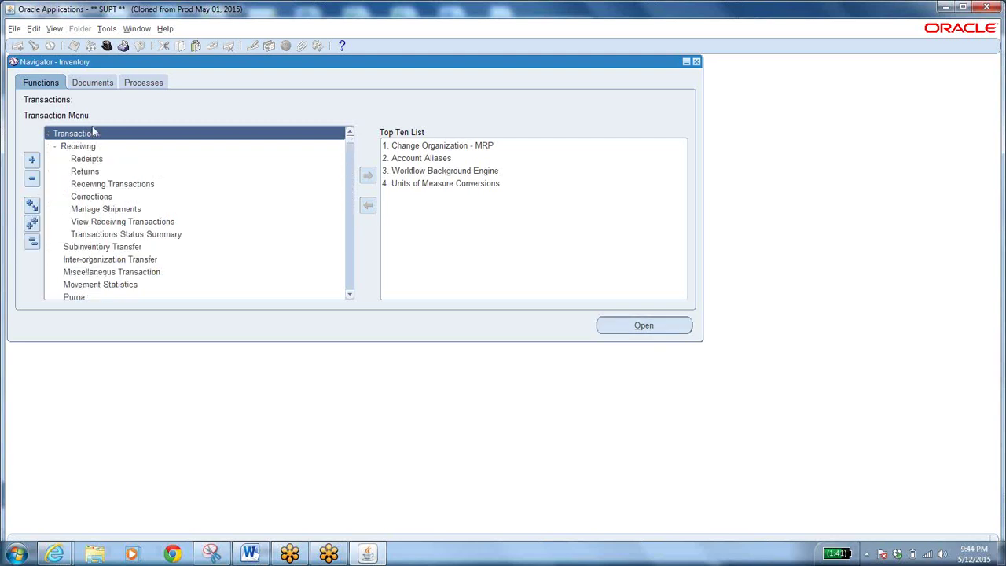
left_click(32, 241)
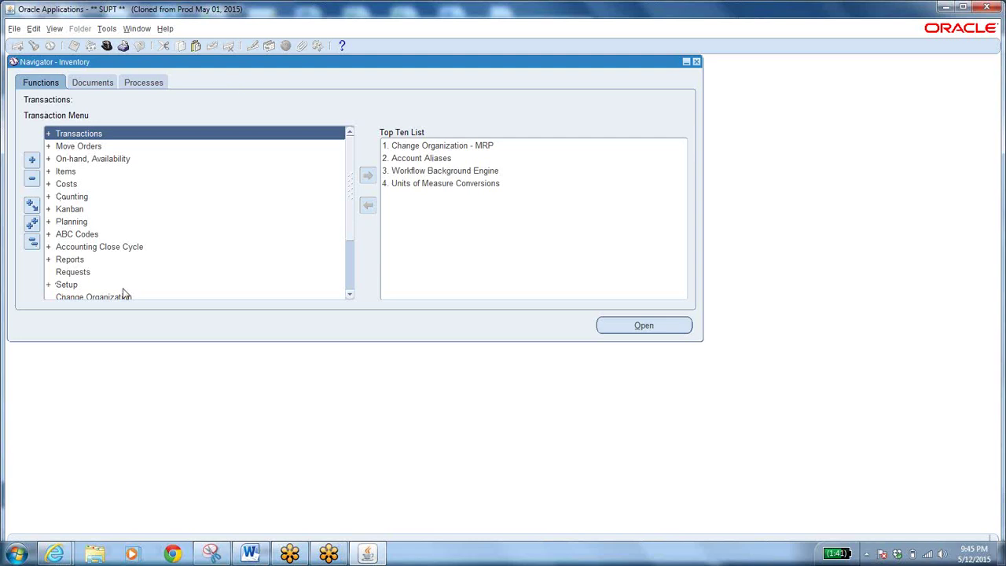
Expand the Items branch of the Navigator menu and select the Organization Items function.
left_click(66, 171)
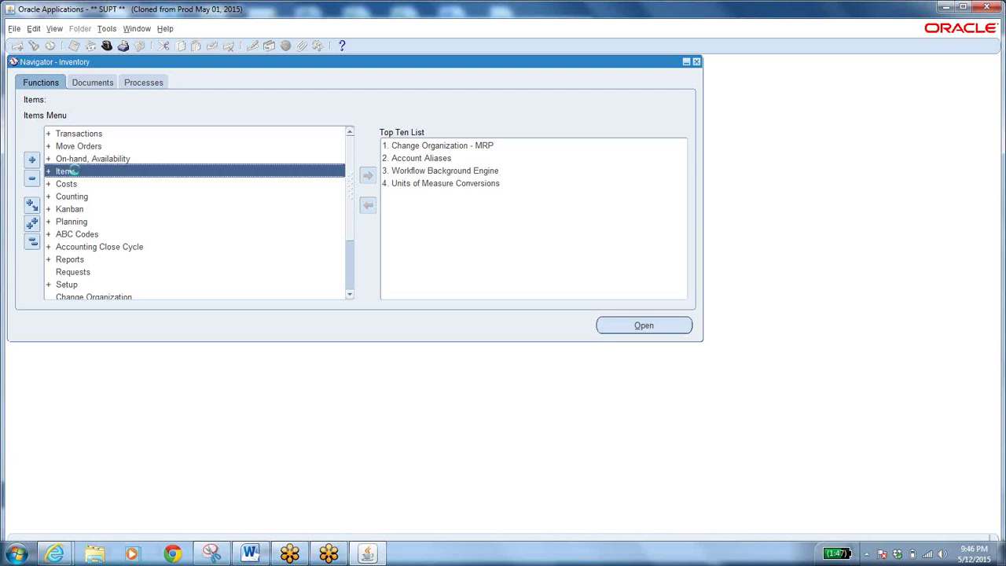
double_click(76, 174)
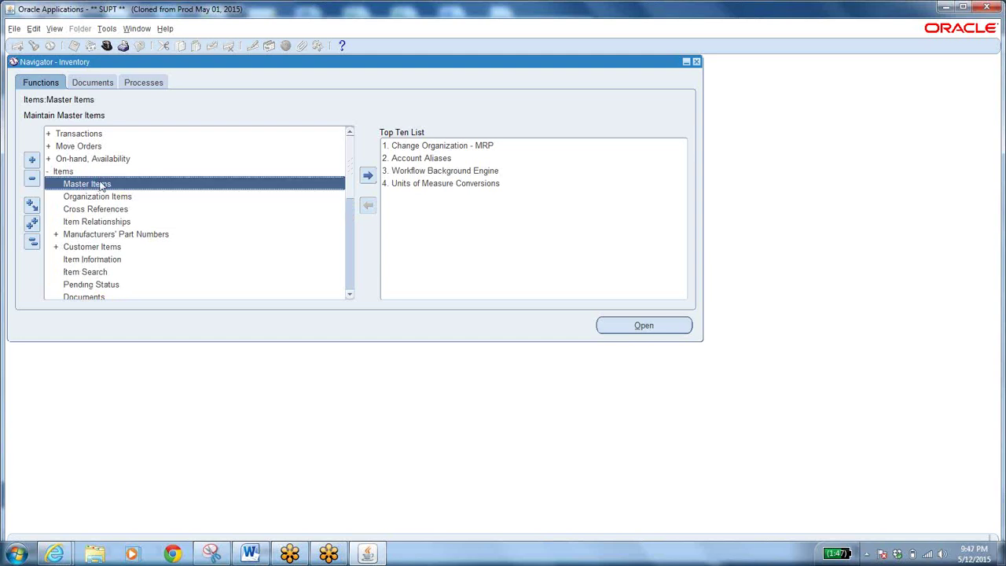
left_click(98, 198)
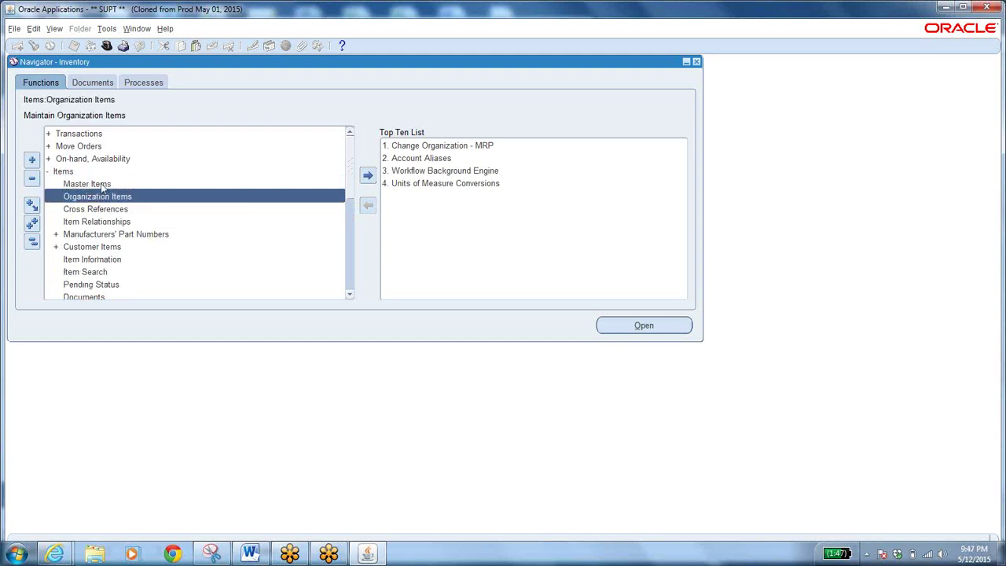
left_click(104, 185)
left_click(105, 198)
left_click(106, 185)
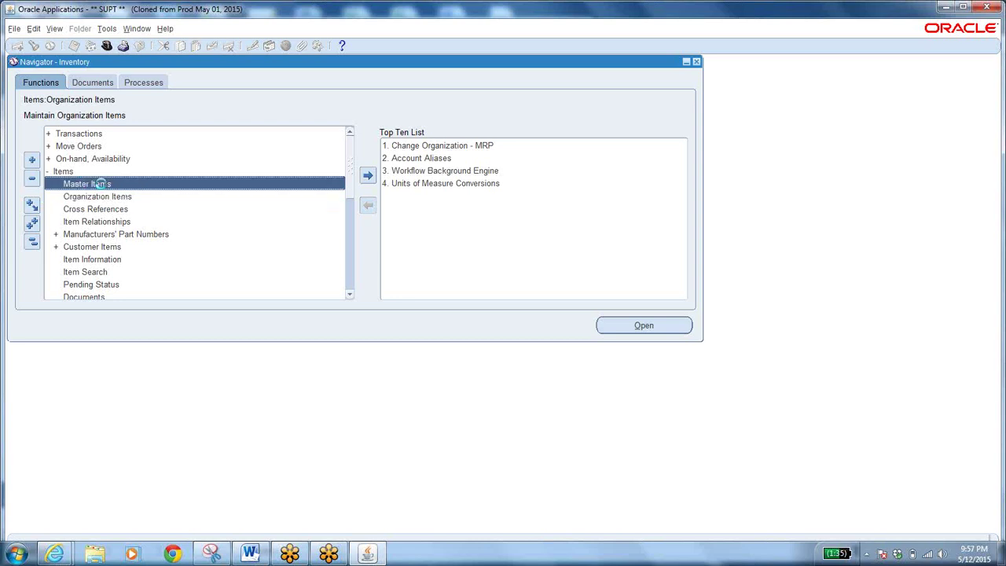
left_click(126, 198)
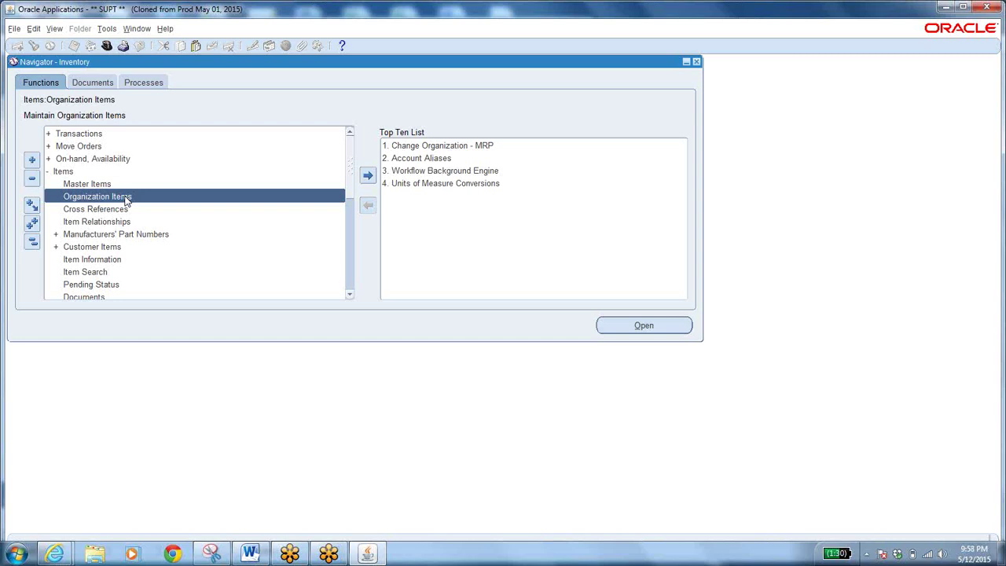
double_click(125, 199)
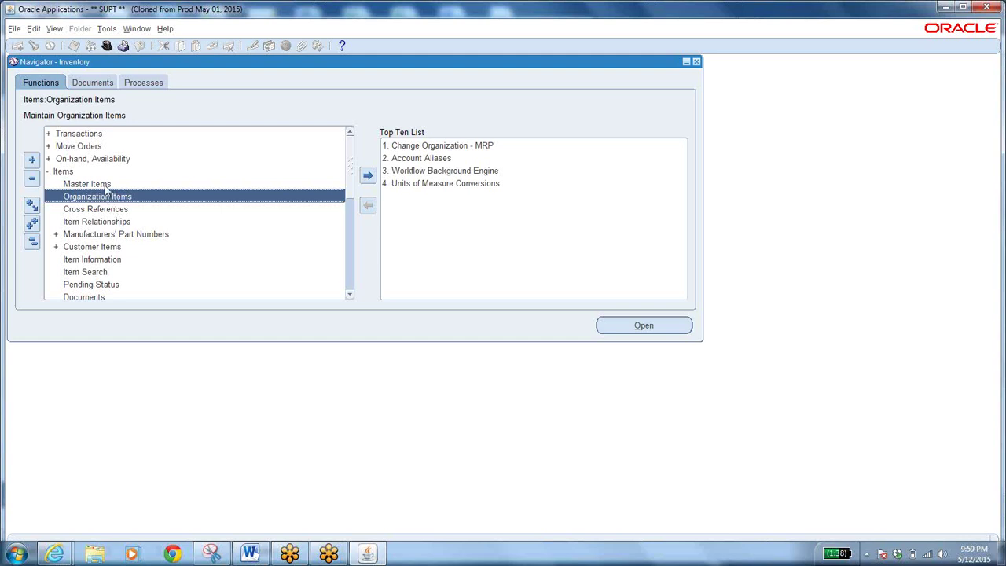
Open the Master Items function and bring up its find form for searching existing items.
double_click(104, 184)
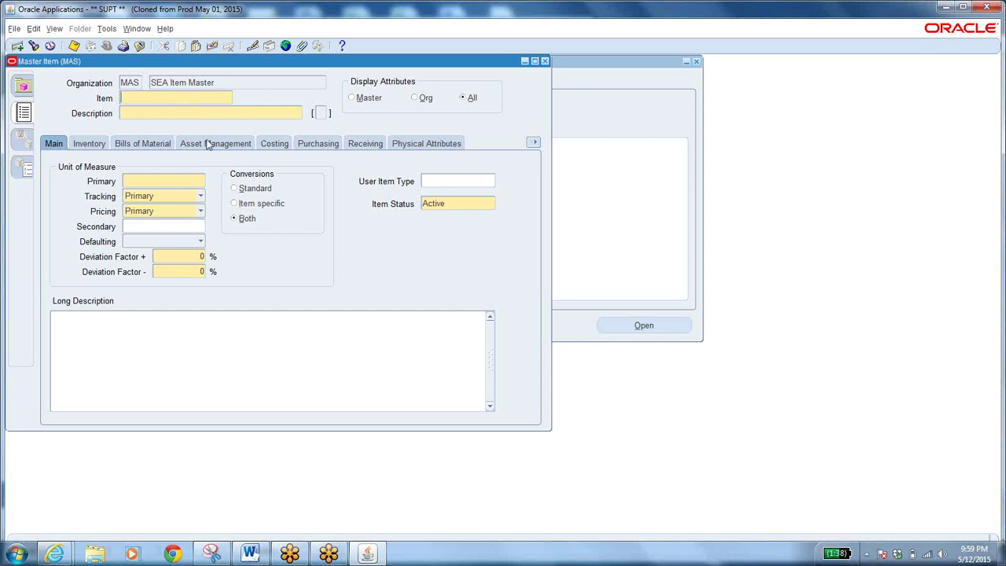
left_click(55, 29)
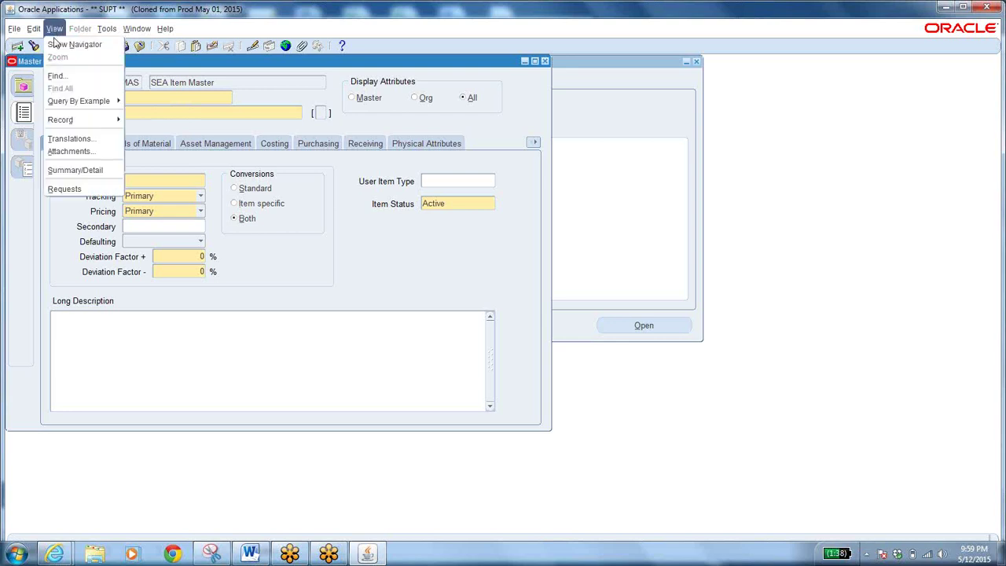
left_click(60, 76)
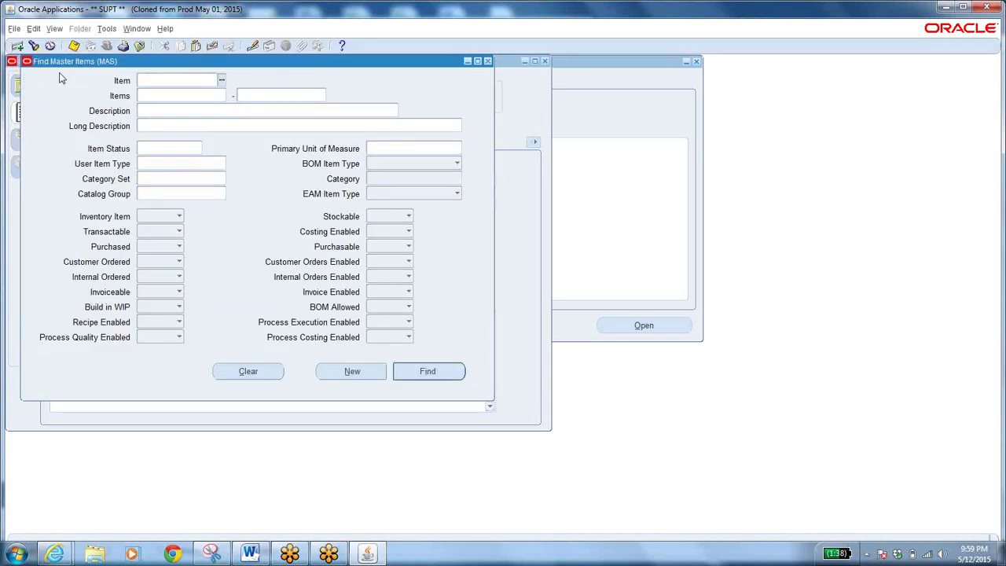
Find the master item LT500HDW7HD by choosing it from the full item list narrowed to entries starting with L.
left_click(221, 81)
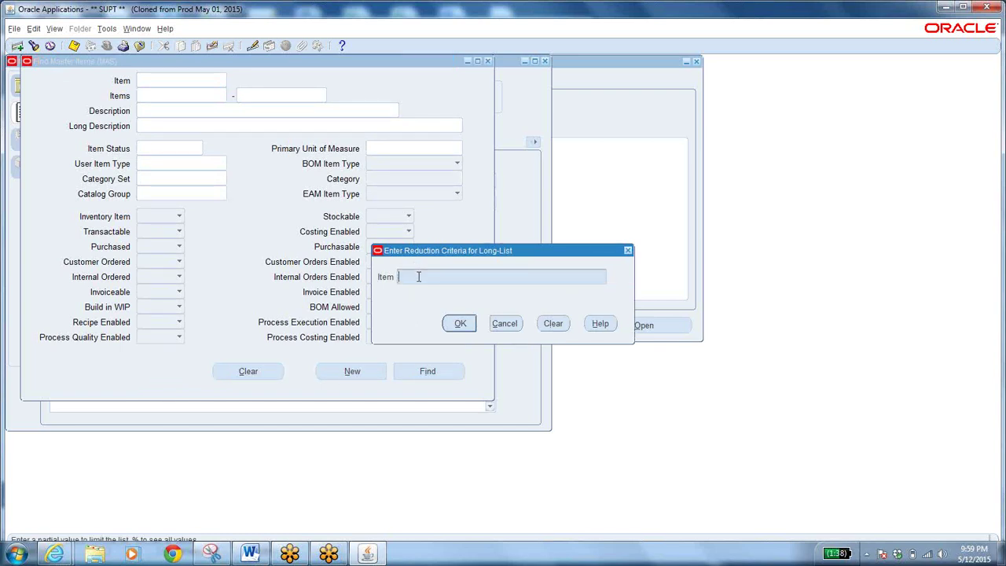
type("%")
left_click(458, 323)
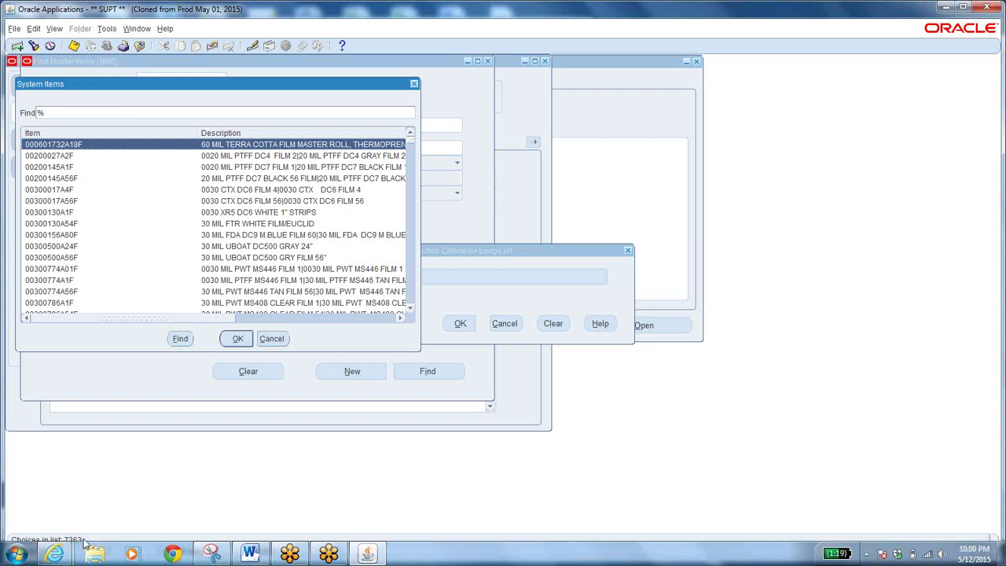
type("l")
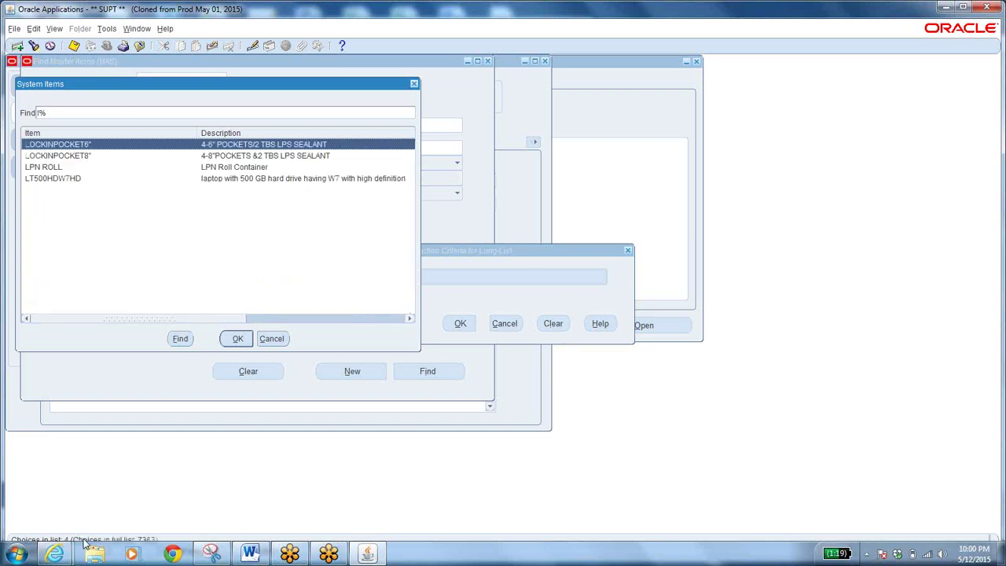
left_click(265, 181)
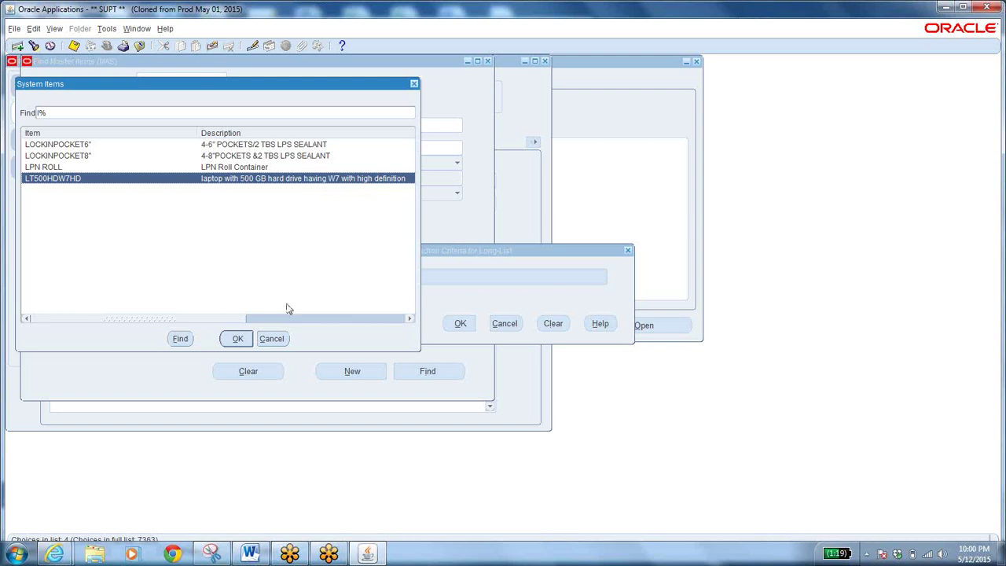
left_click(238, 339)
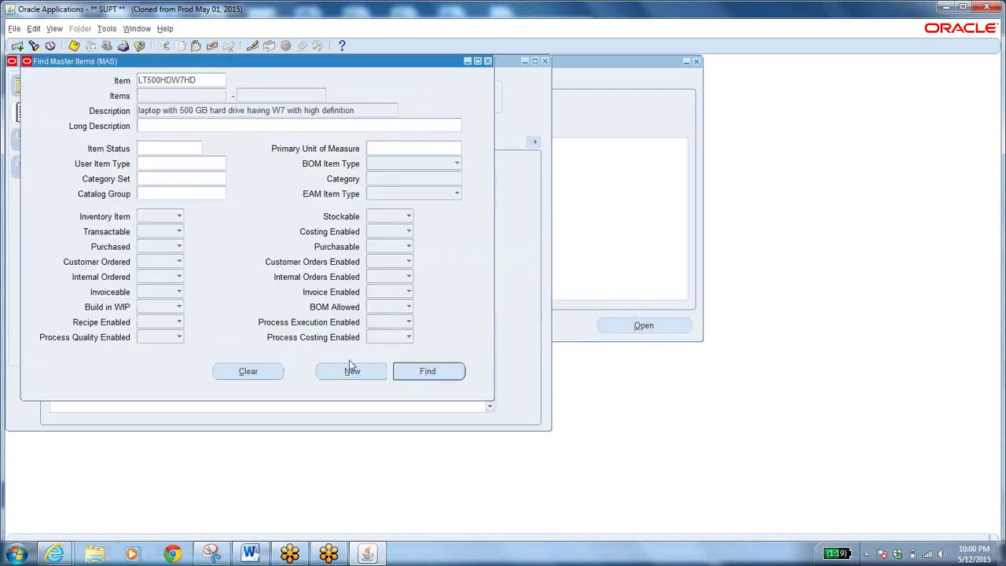
left_click(414, 371)
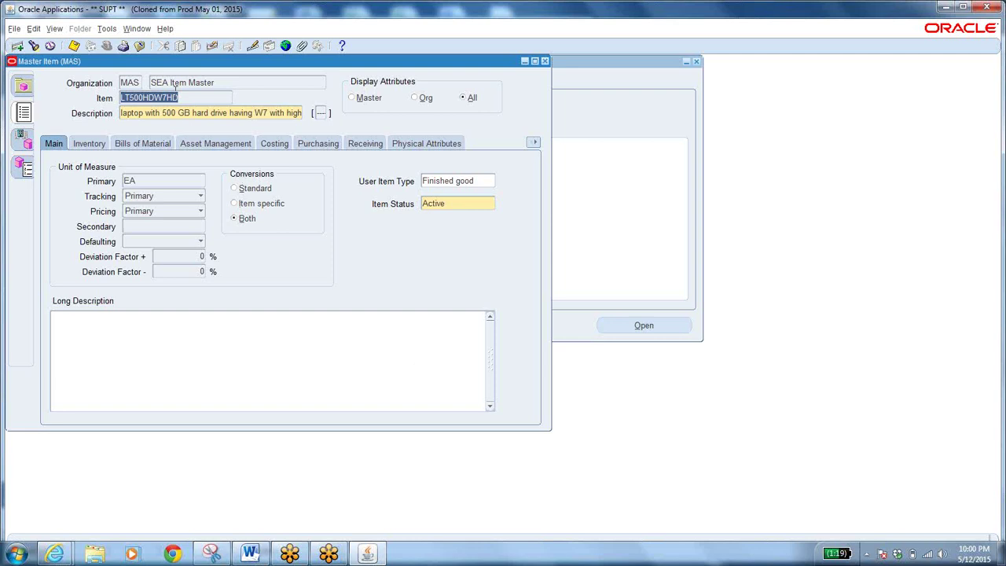
Review the master item's organization, item code, description and primary unit of measure.
left_click(179, 97)
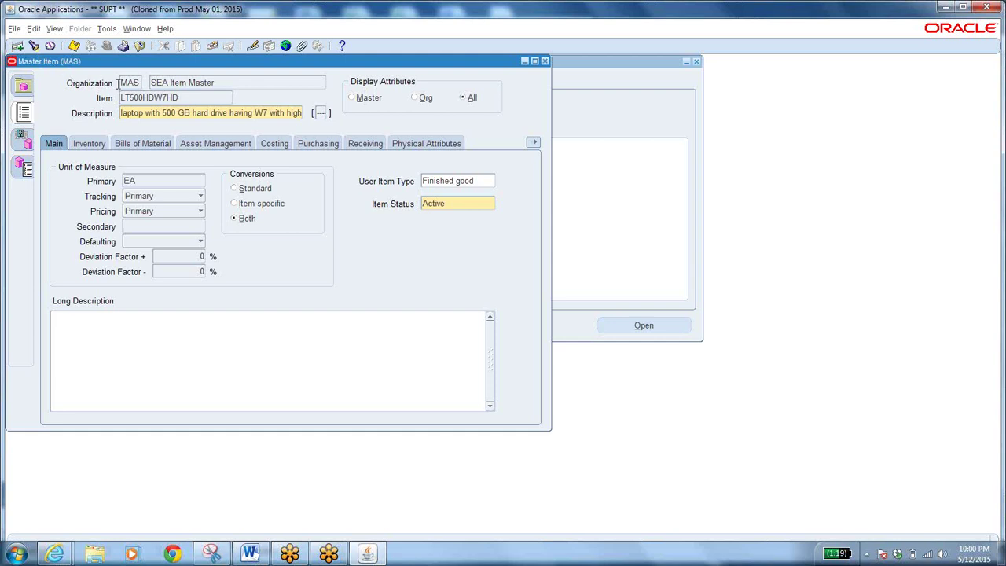
left_click(243, 87)
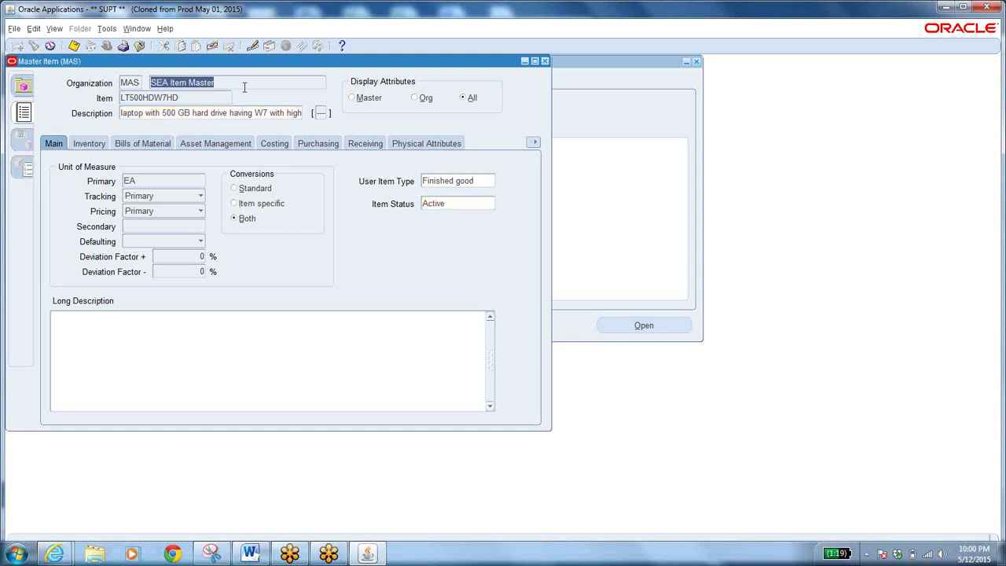
left_click(203, 97)
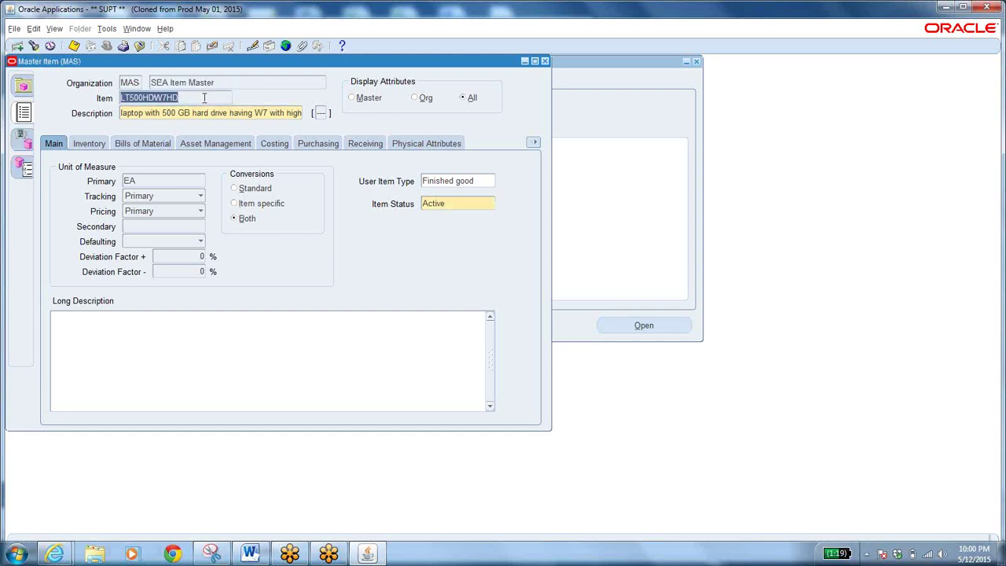
left_click(188, 112)
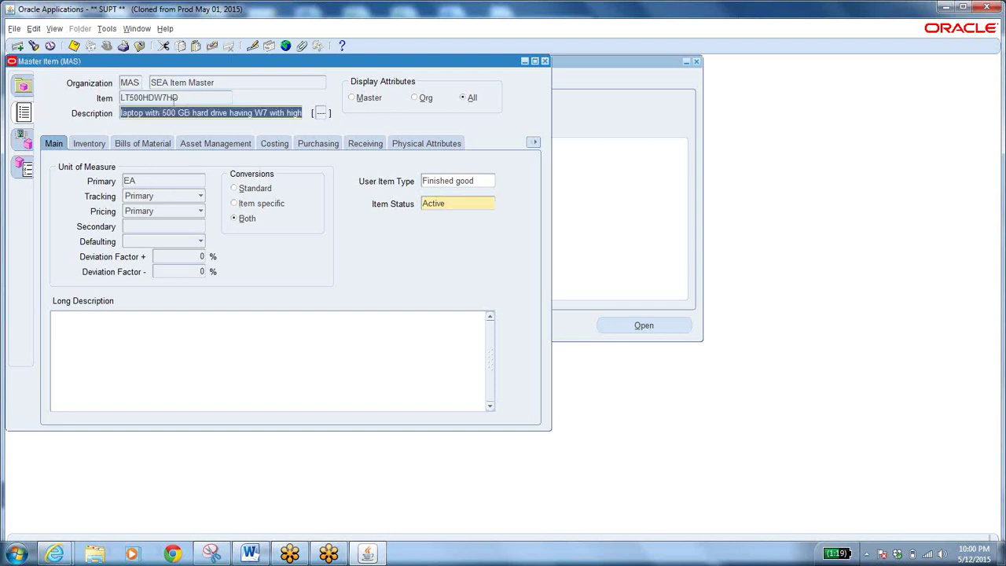
left_click(186, 98)
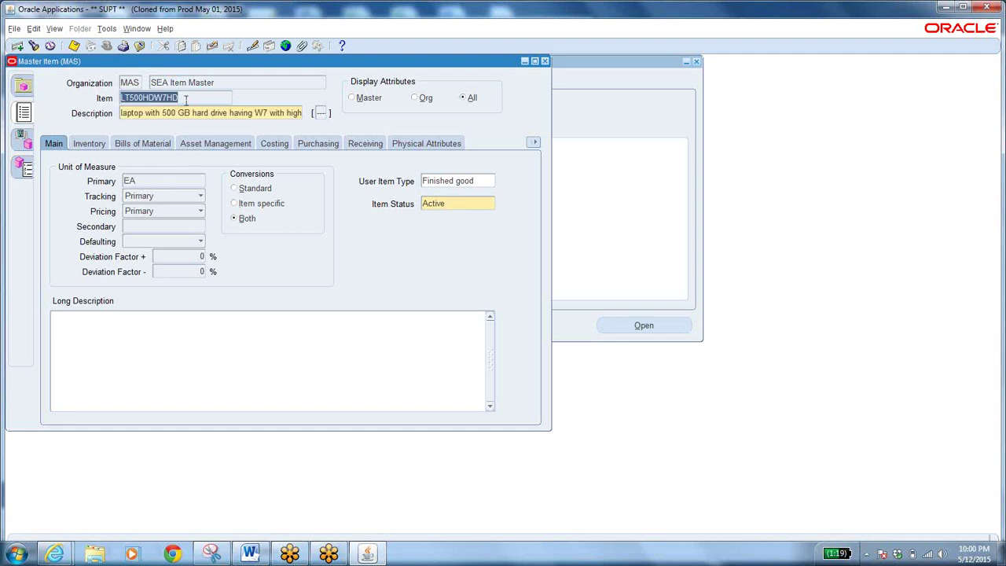
left_click(139, 182)
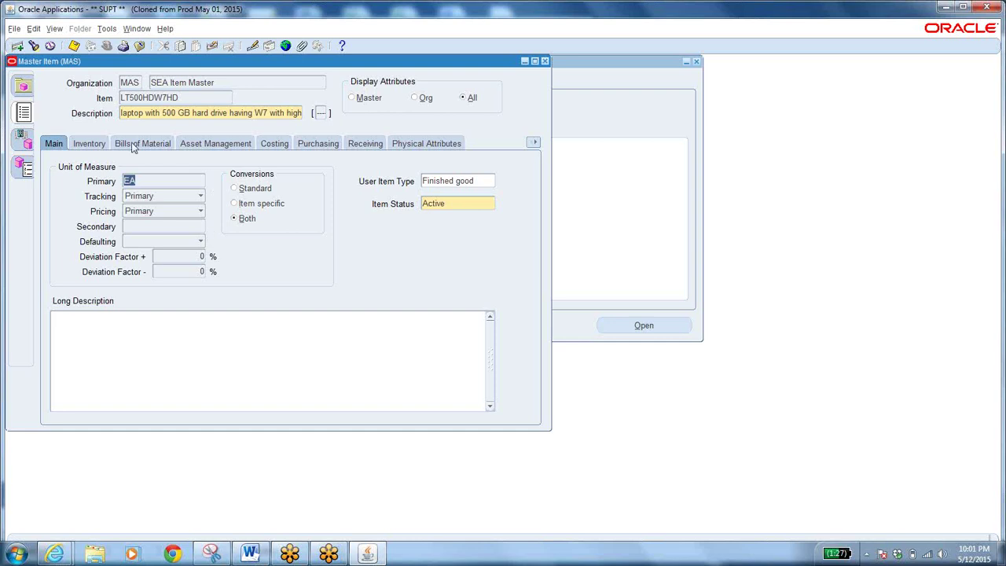
Examine the item's attribute groups from Inventory through Physical Attributes, and then its Order Management attributes.
left_click(90, 144)
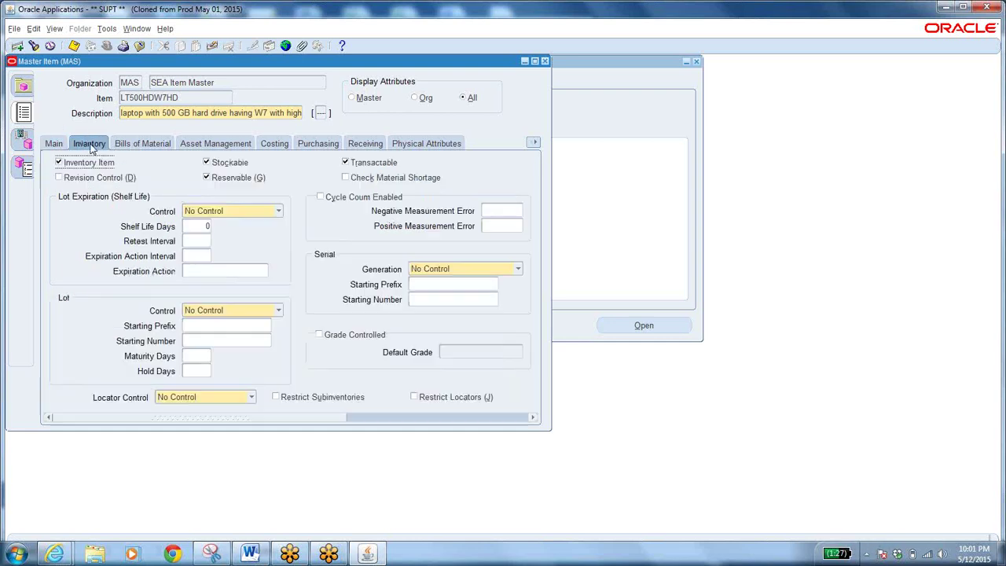
left_click(143, 144)
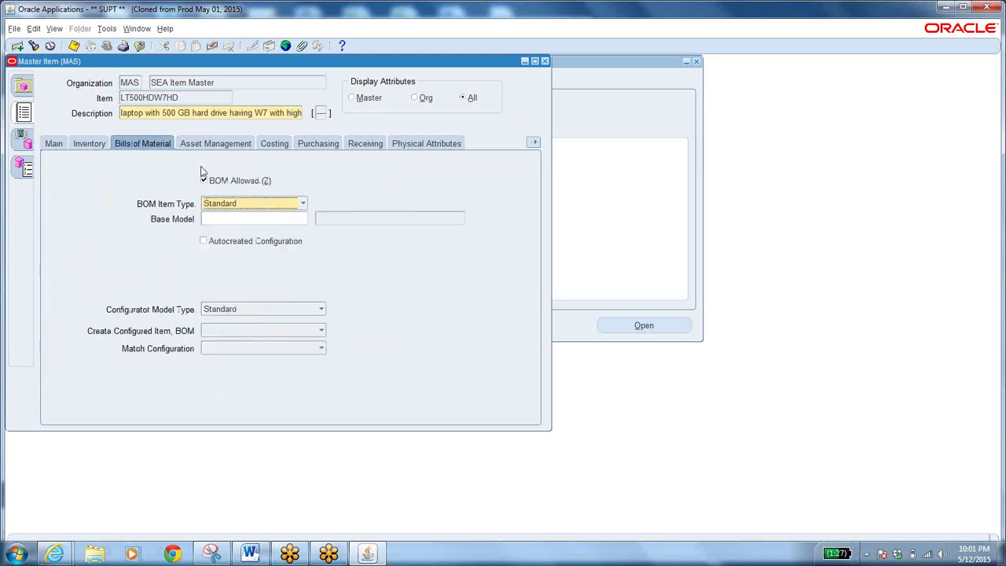
left_click(93, 143)
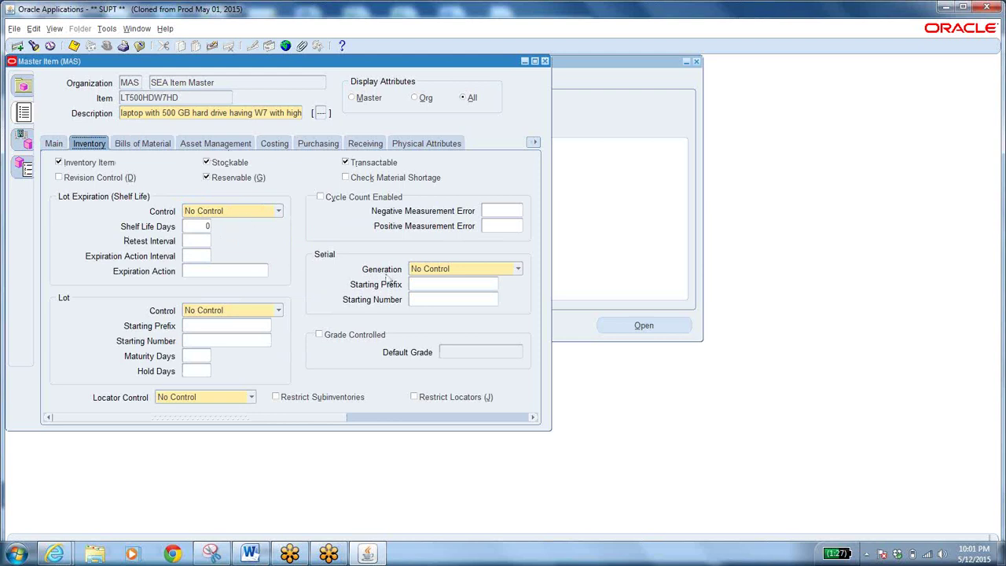
left_click(143, 141)
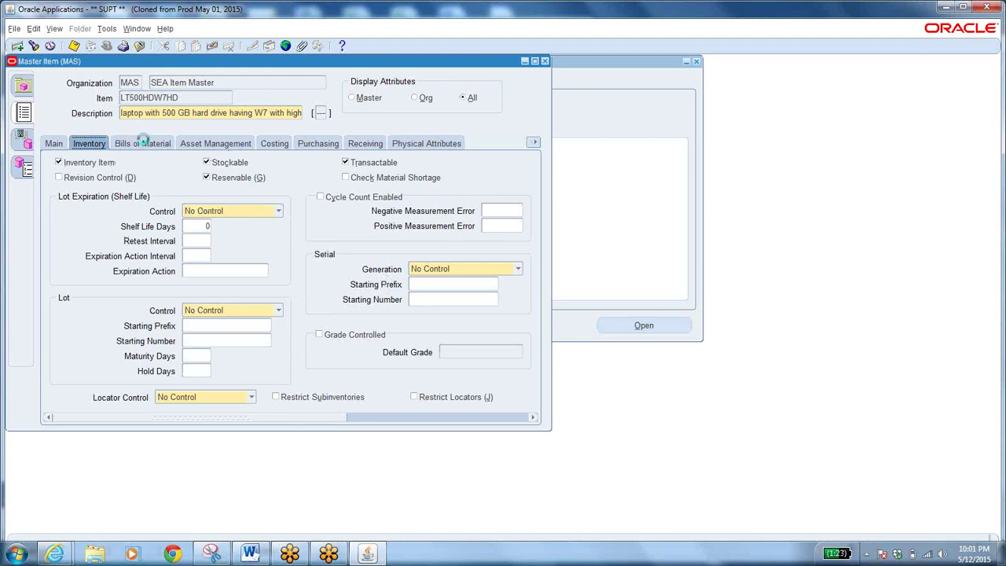
left_click(217, 147)
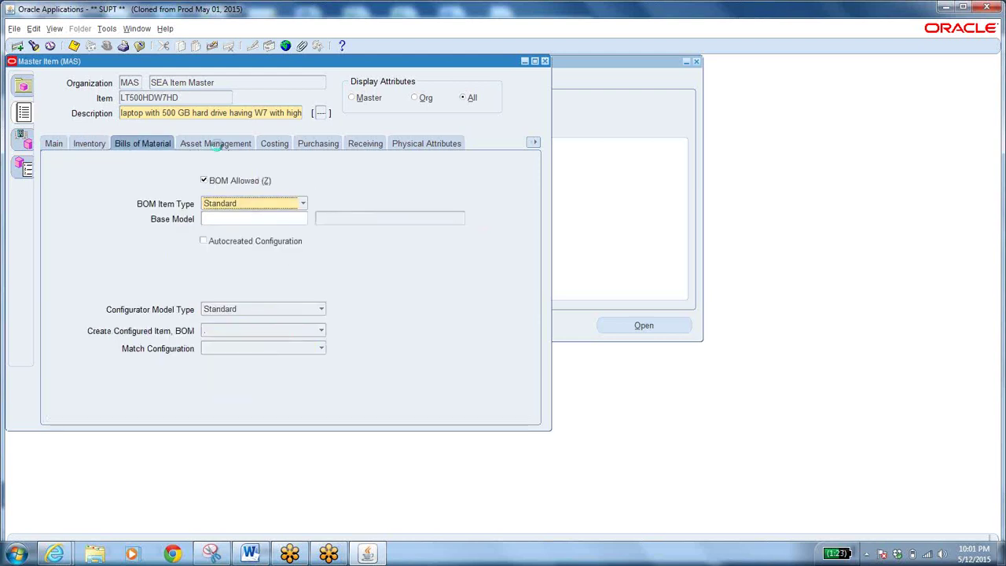
left_click(275, 146)
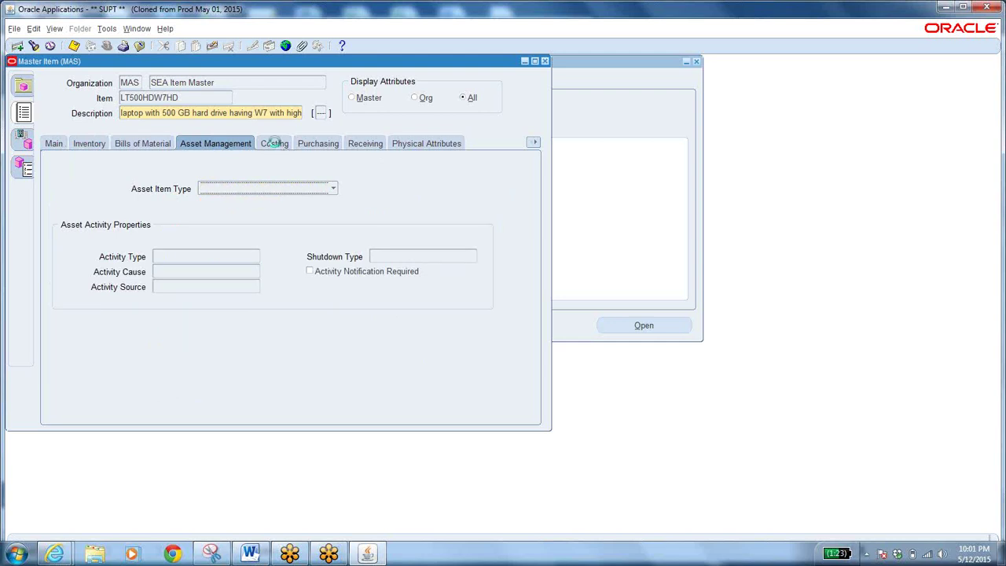
left_click(320, 143)
left_click(365, 146)
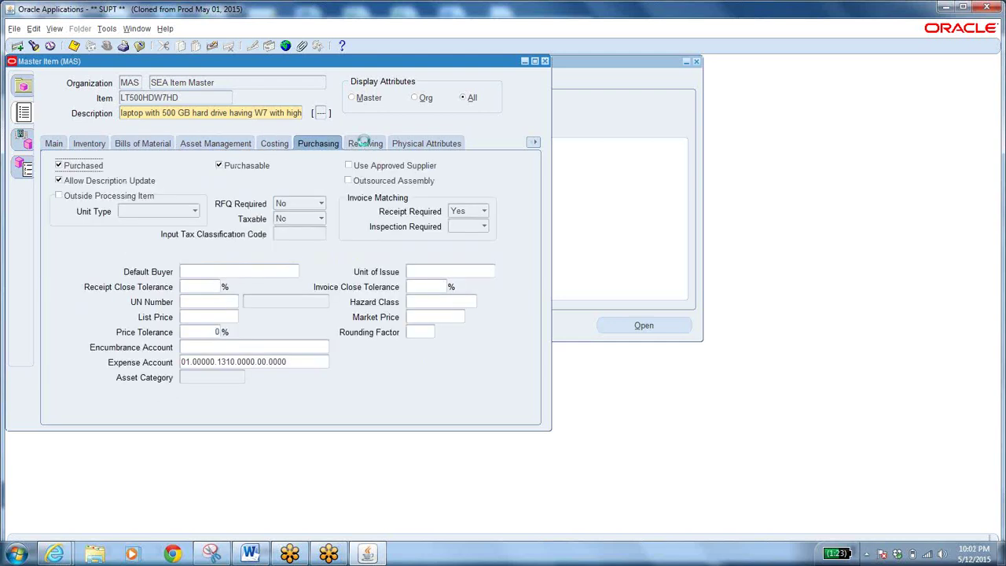
left_click(420, 144)
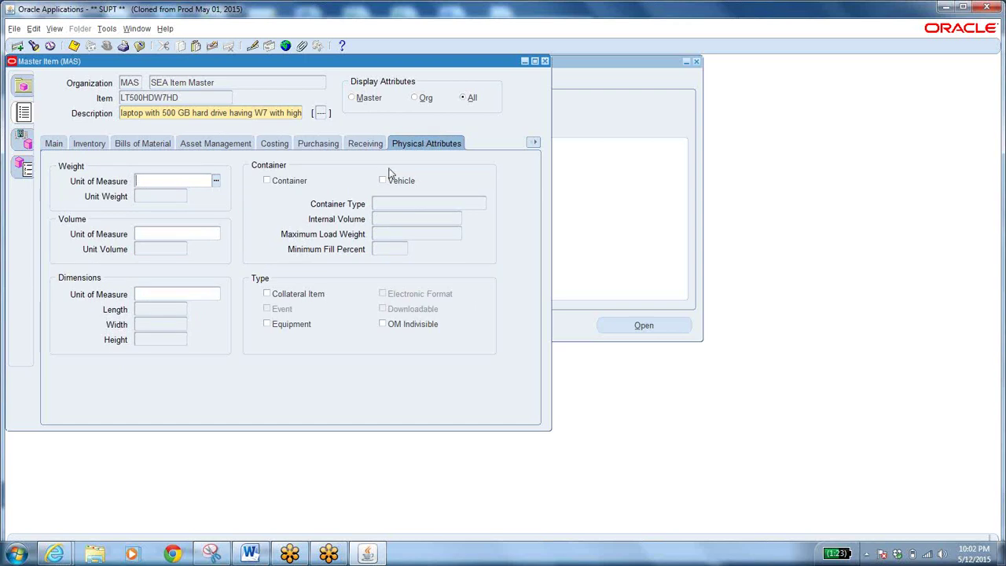
left_click(534, 142)
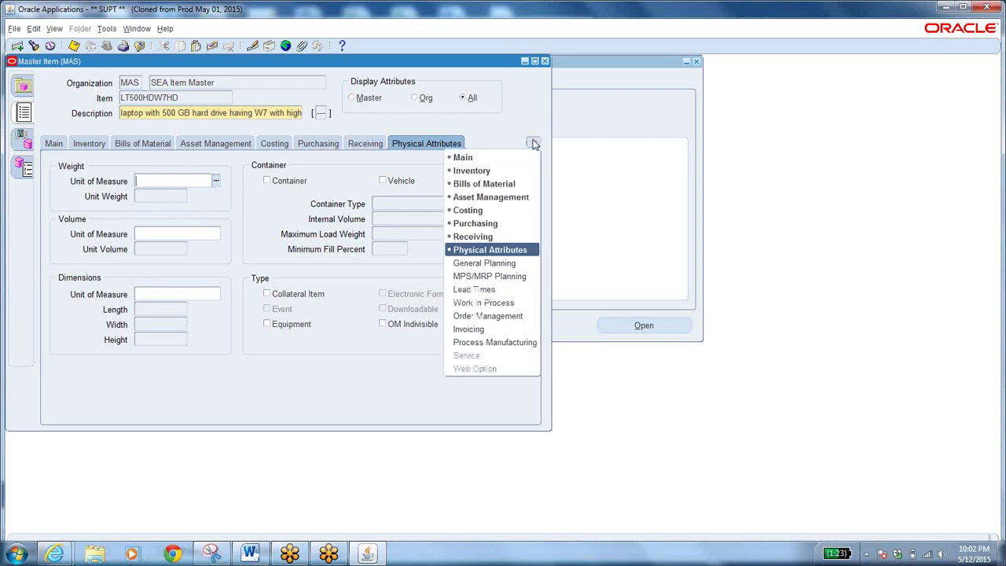
left_click(489, 316)
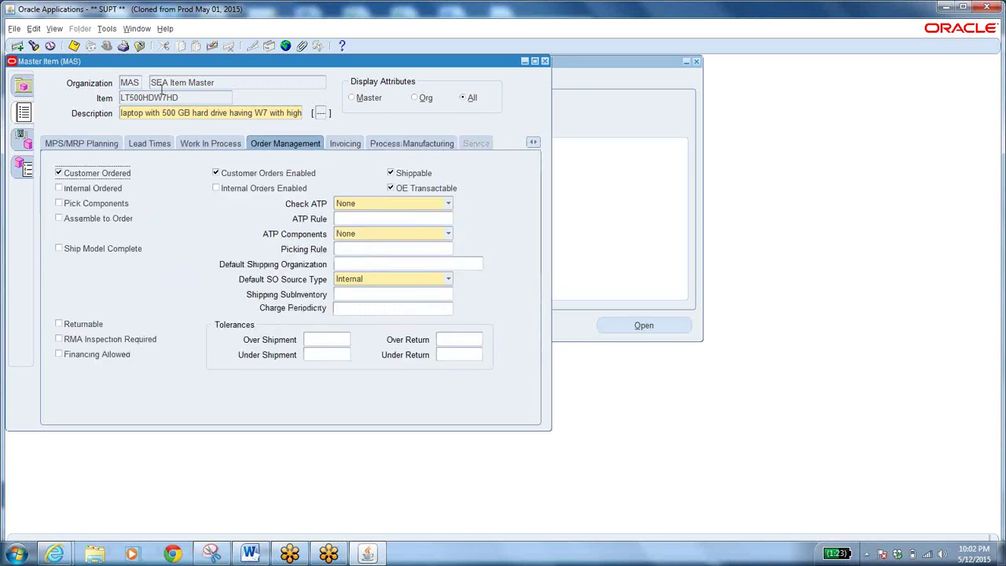
left_click(107, 29)
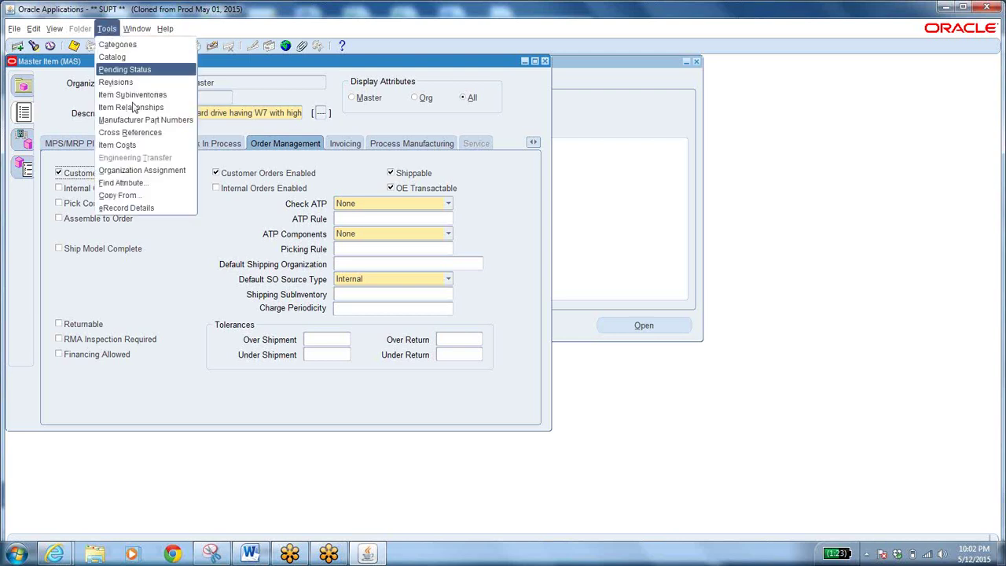
left_click(126, 195)
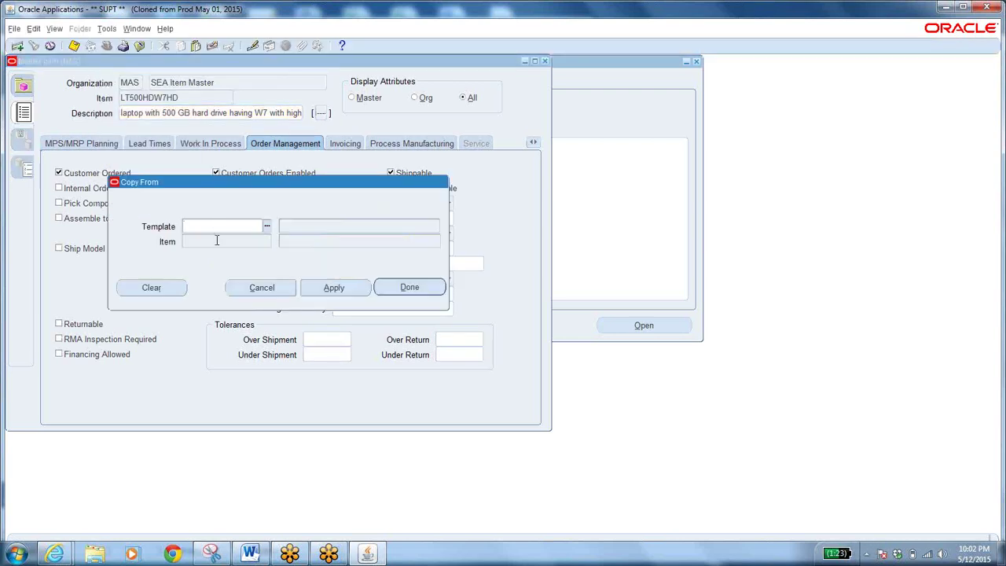
left_click(268, 226)
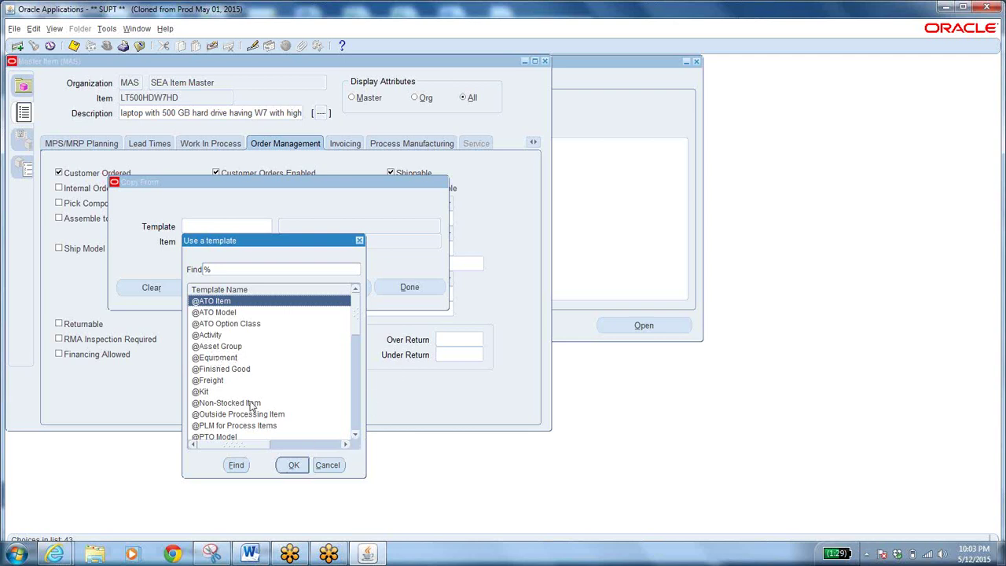
left_click(241, 371)
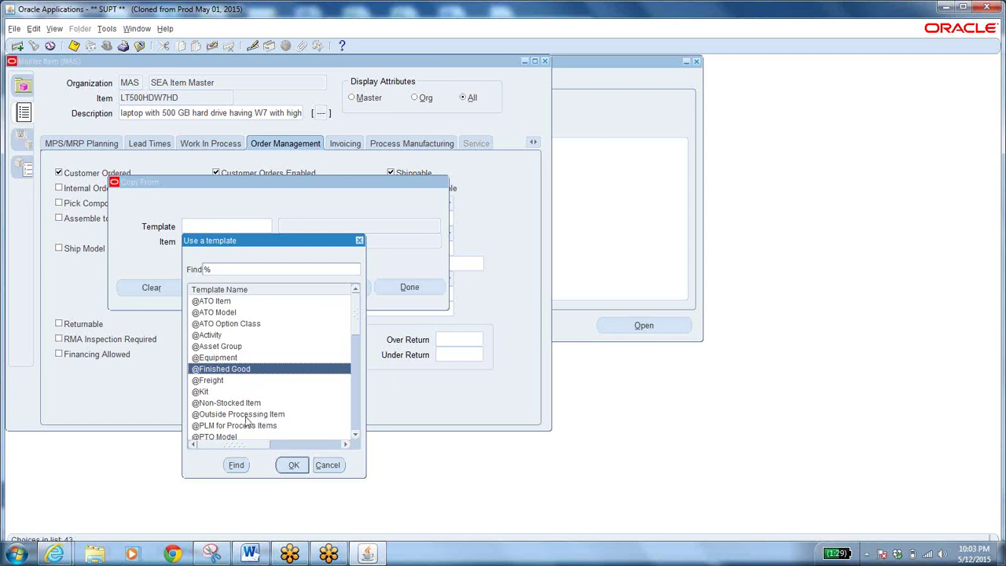
left_click(326, 465)
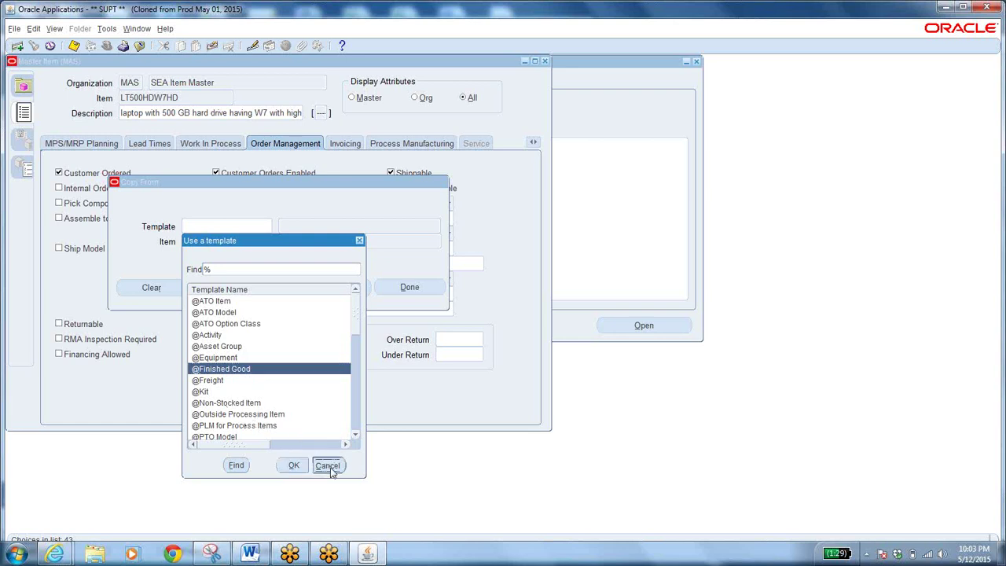
left_click(265, 287)
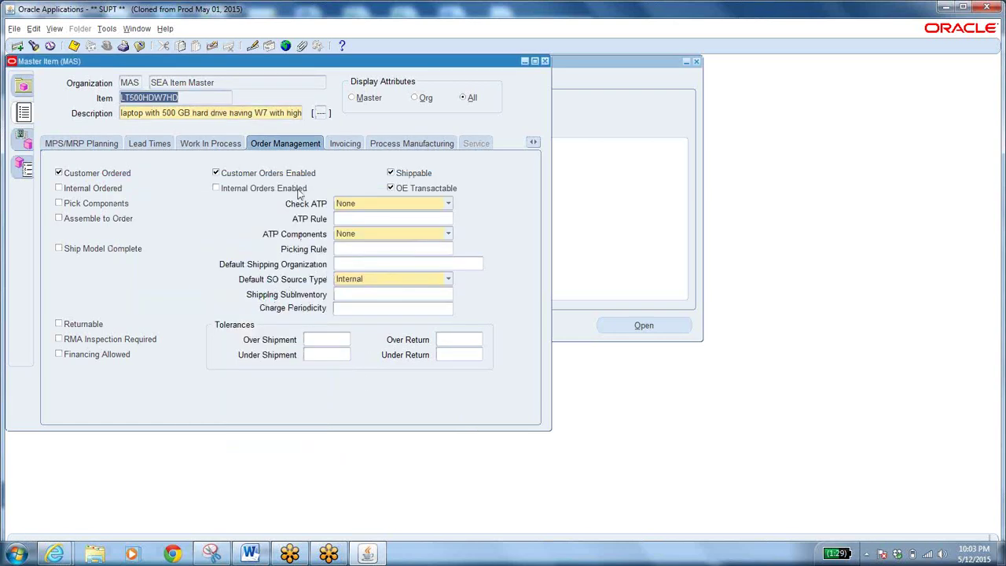
Enable Internal Ordered and Internal Orders Enabled in the item's Order Management attributes.
left_click(216, 172)
left_click(217, 194)
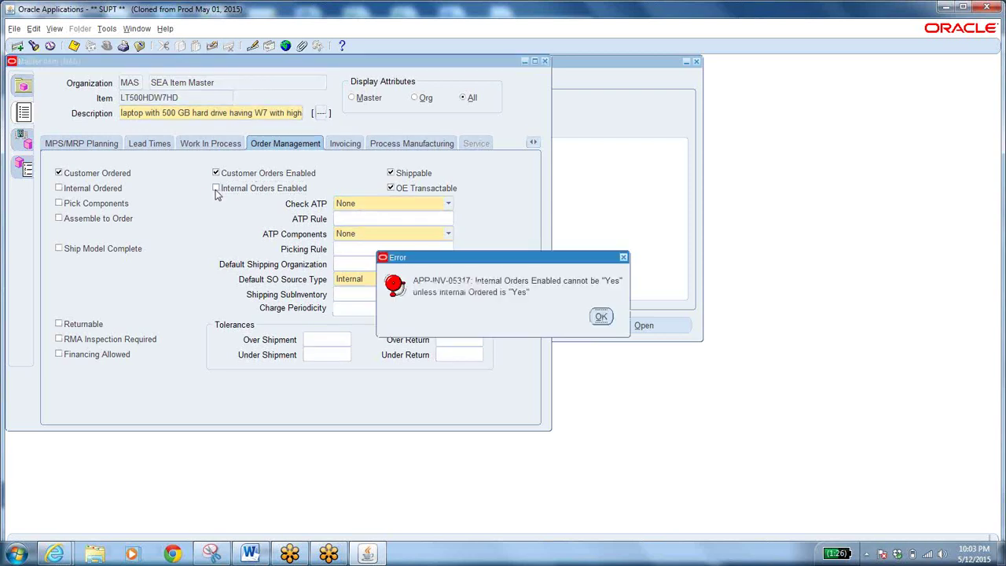
left_click(601, 317)
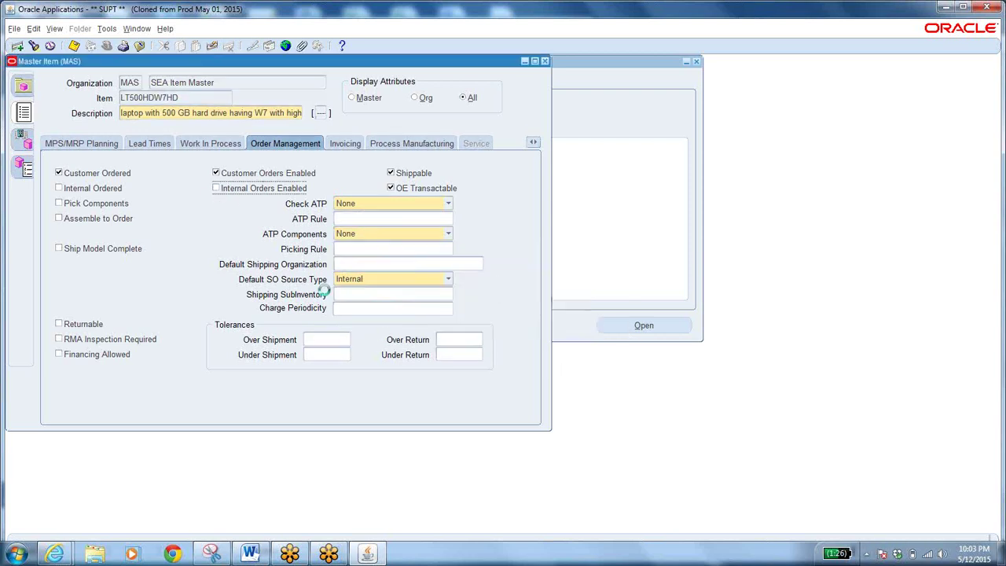
left_click(59, 189)
left_click(219, 190)
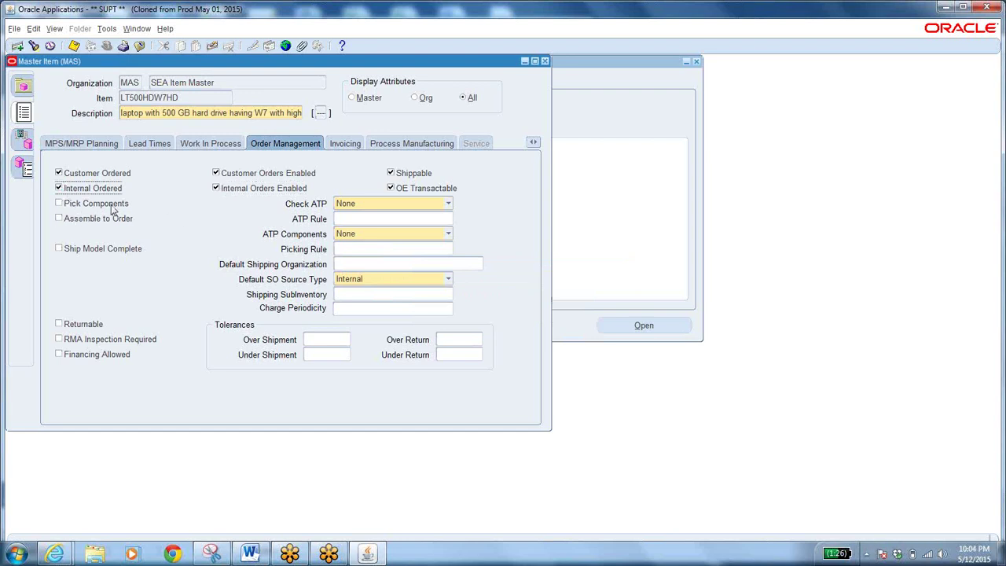
Mark the item as Returnable, RMA Inspection Required and Financing Allowed, and go to the Over Shipment tolerance.
left_click(59, 324)
left_click(59, 339)
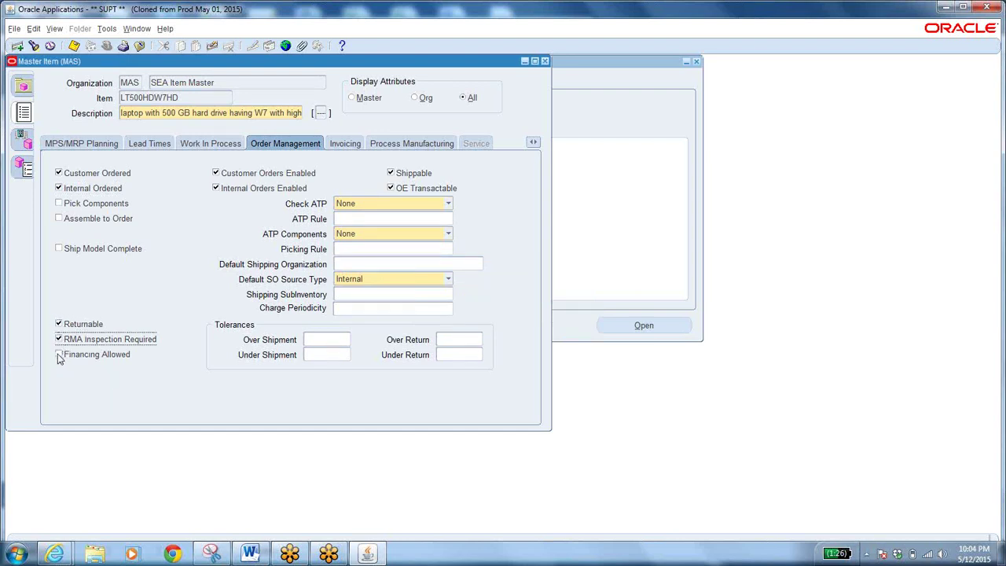
left_click(59, 355)
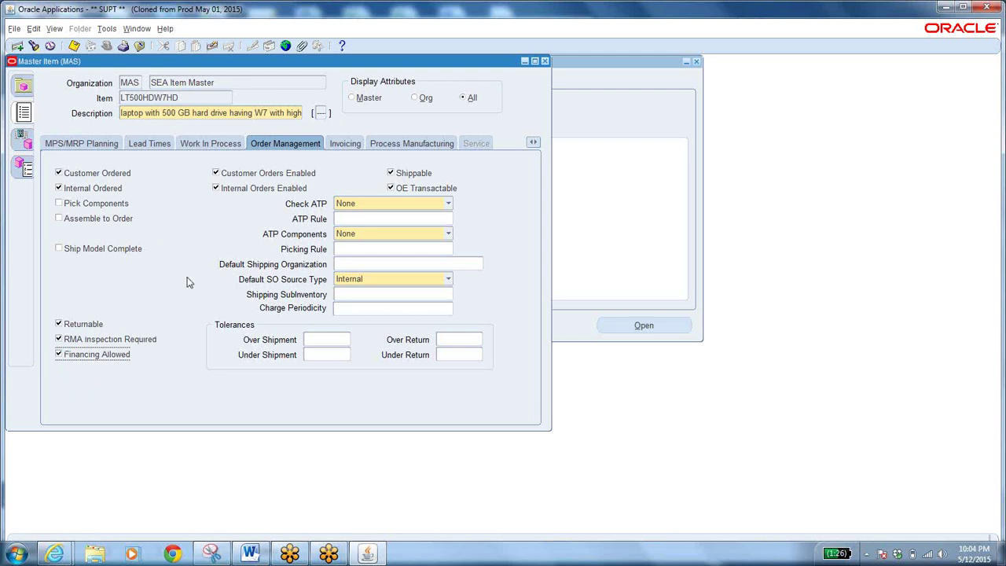
left_click(337, 340)
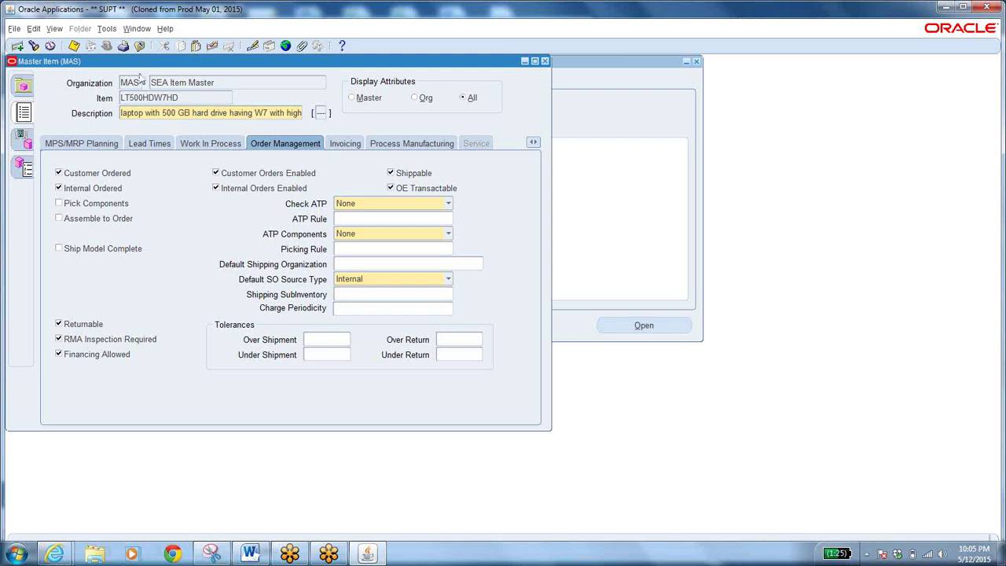
Review the item's code and description, and examine its Invoicing and Process Manufacturing attributes.
double_click(192, 97)
triple_click(202, 112)
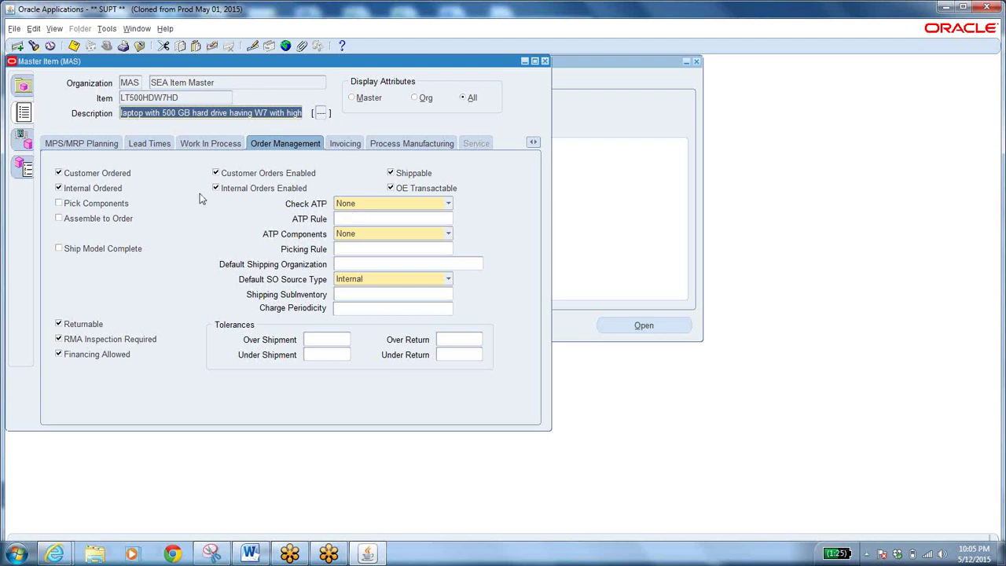
left_click(350, 146)
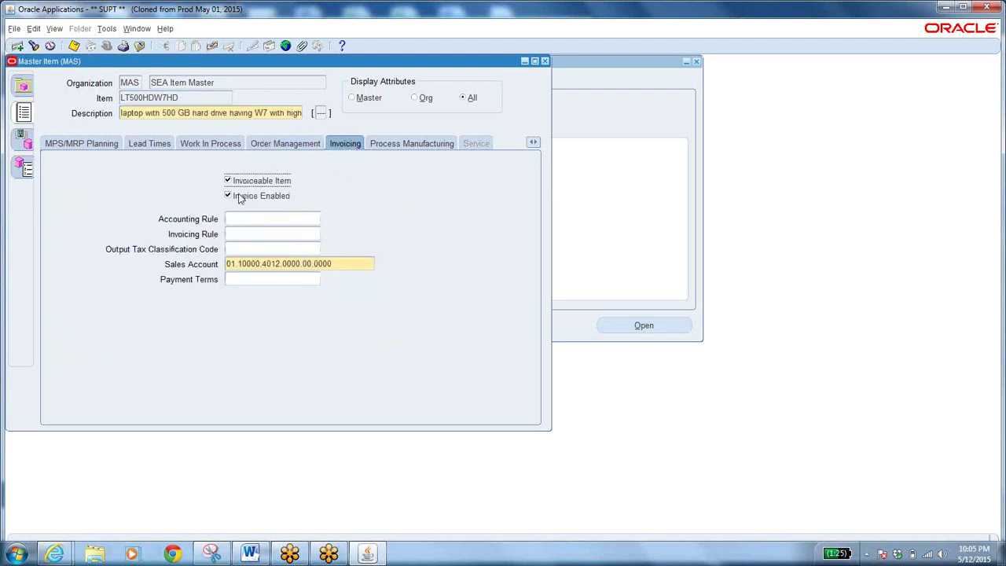
left_click(431, 148)
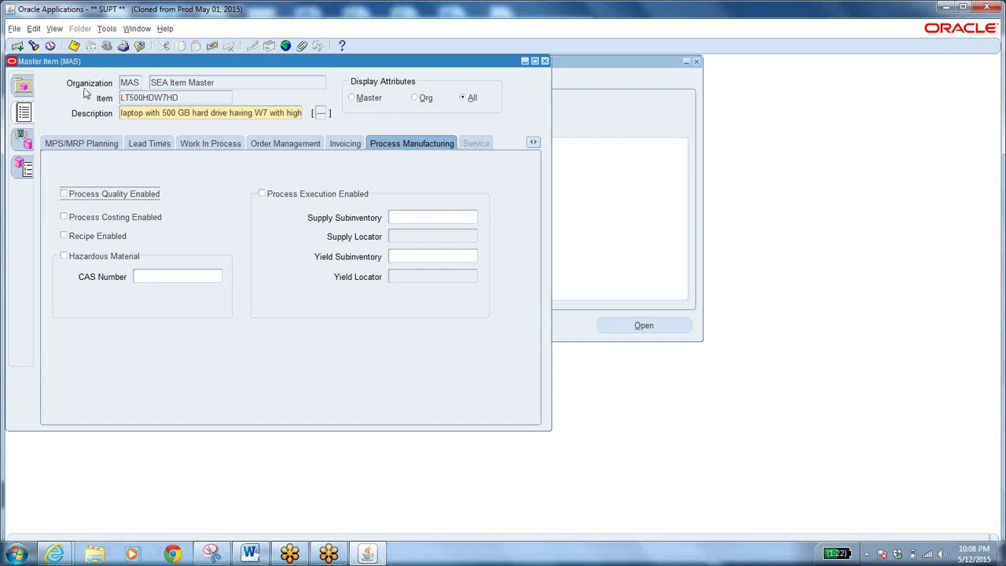
Open the organization assignment of item LT500HDW7HD and examine the assigned organizations, including Wooster Discrete, SEA Item Master and NC DC.
double_click(186, 99)
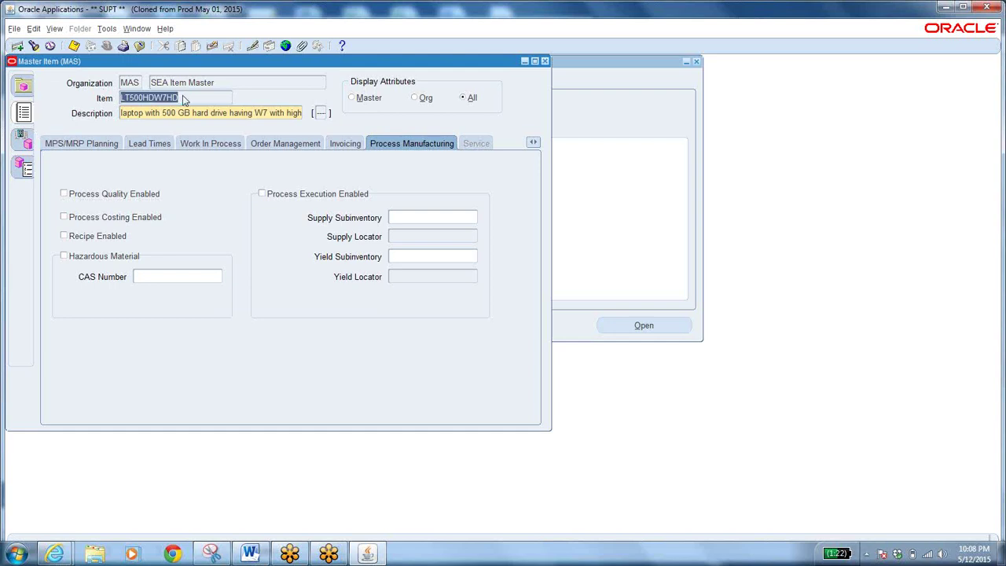
left_click(108, 29)
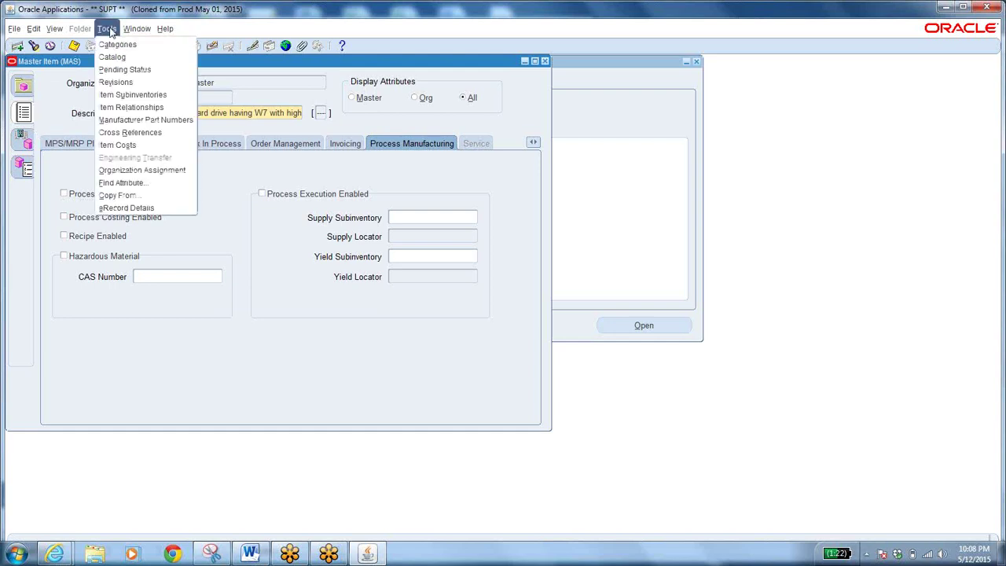
left_click(156, 174)
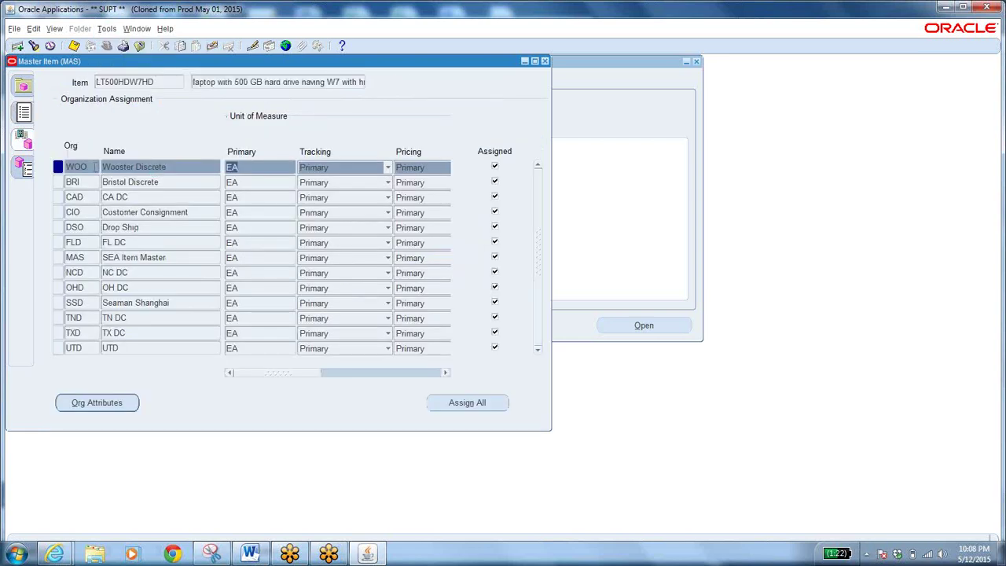
left_click(95, 167)
left_click(172, 257)
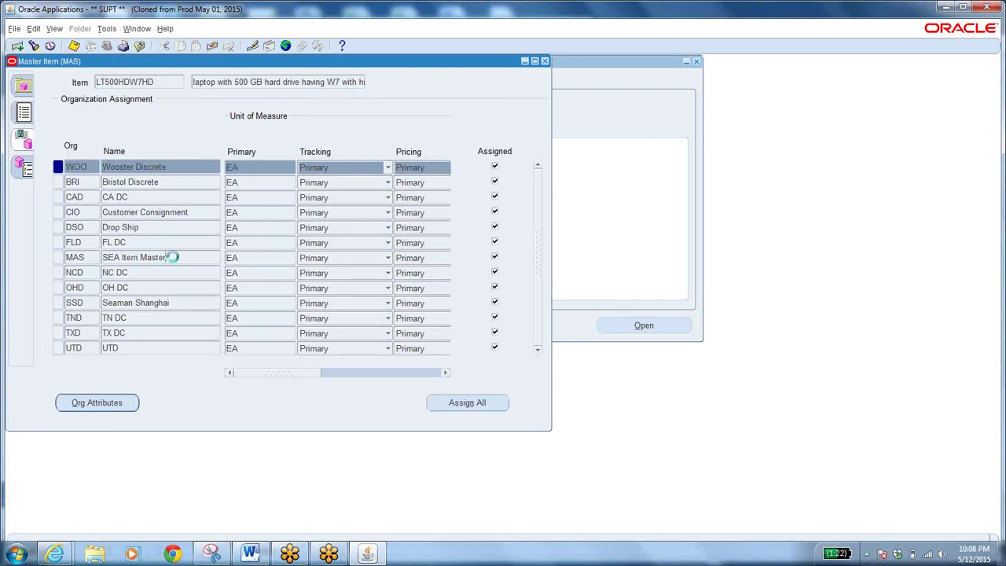
left_click(90, 257)
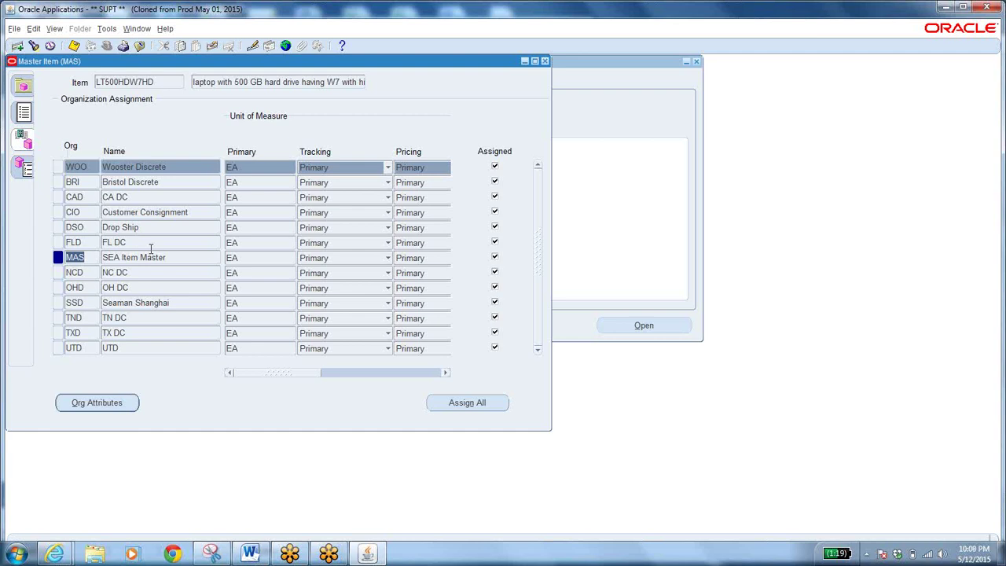
left_click(88, 273)
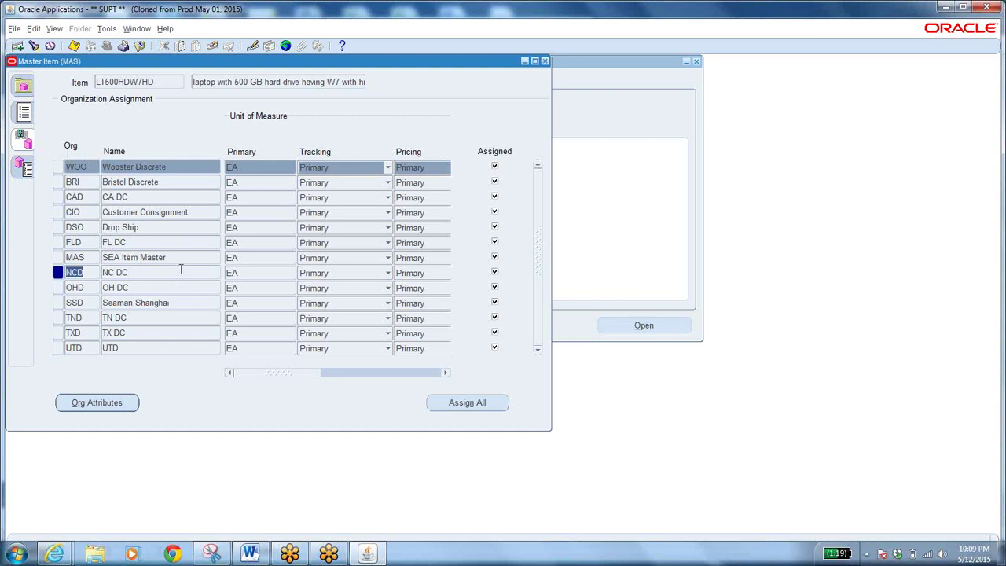
left_click(180, 168)
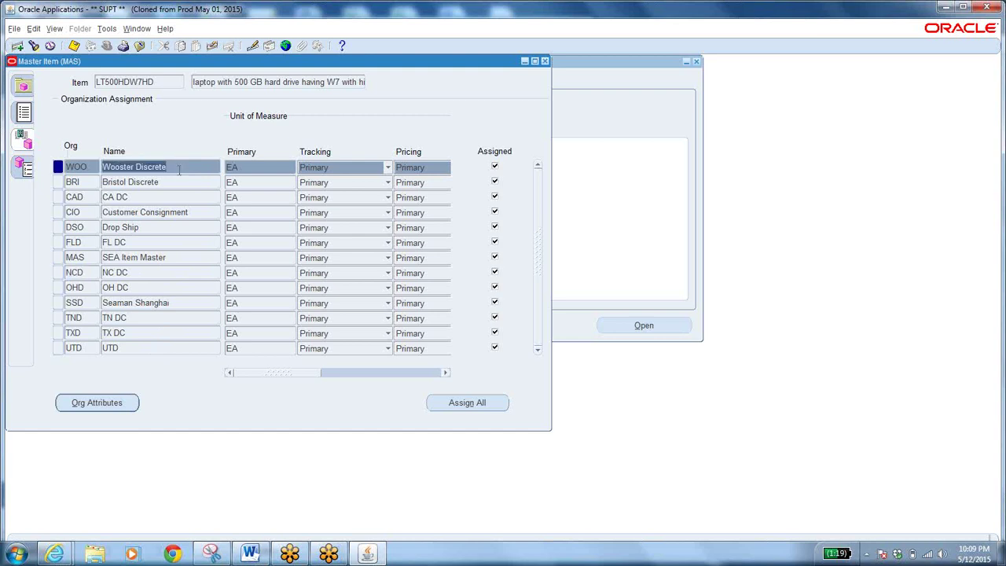
left_click(186, 257)
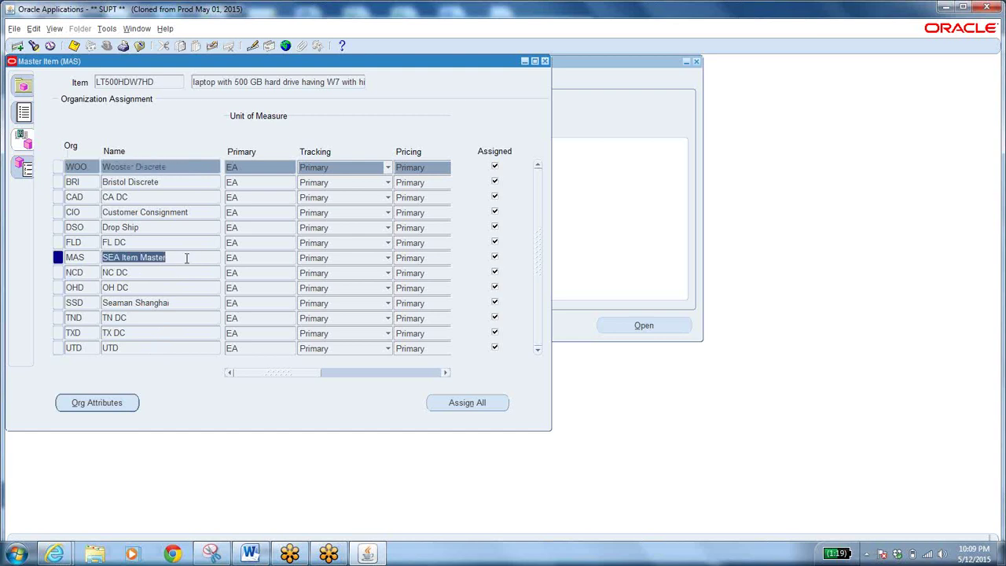
Open the organization-level attributes of the item for Wooster Discrete and review its item code and description.
left_click(170, 165)
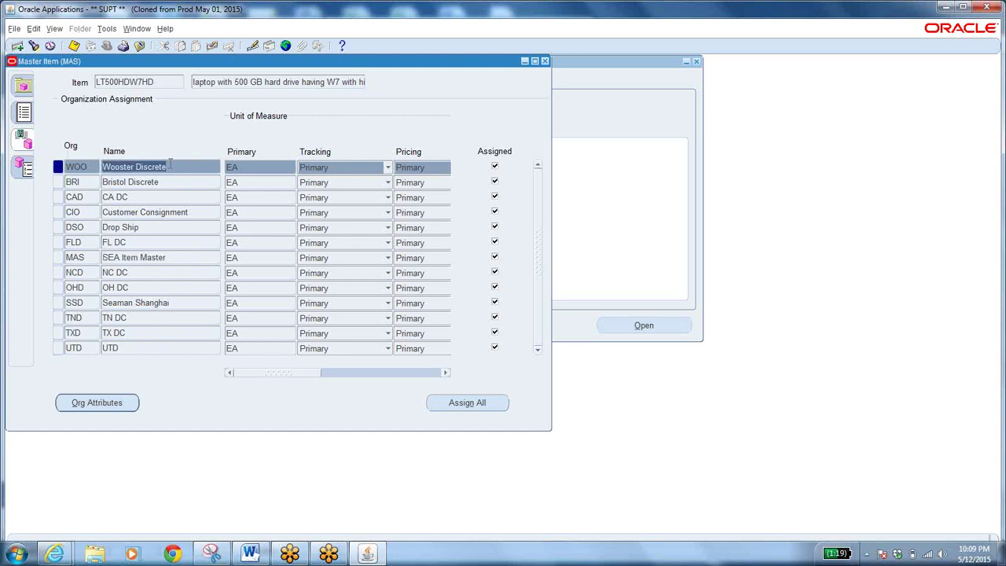
left_click(94, 403)
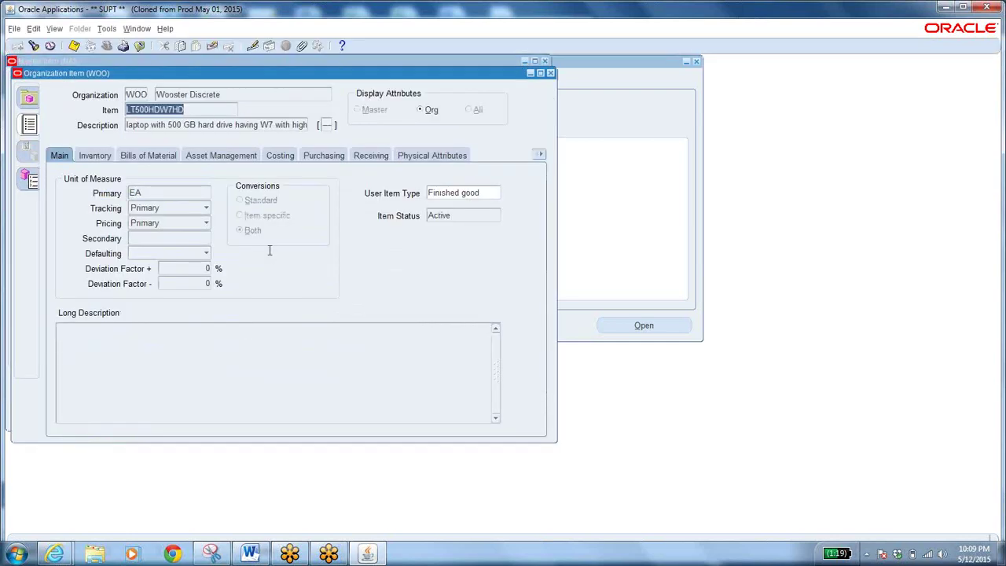
left_click_drag(255, 77, 335, 138)
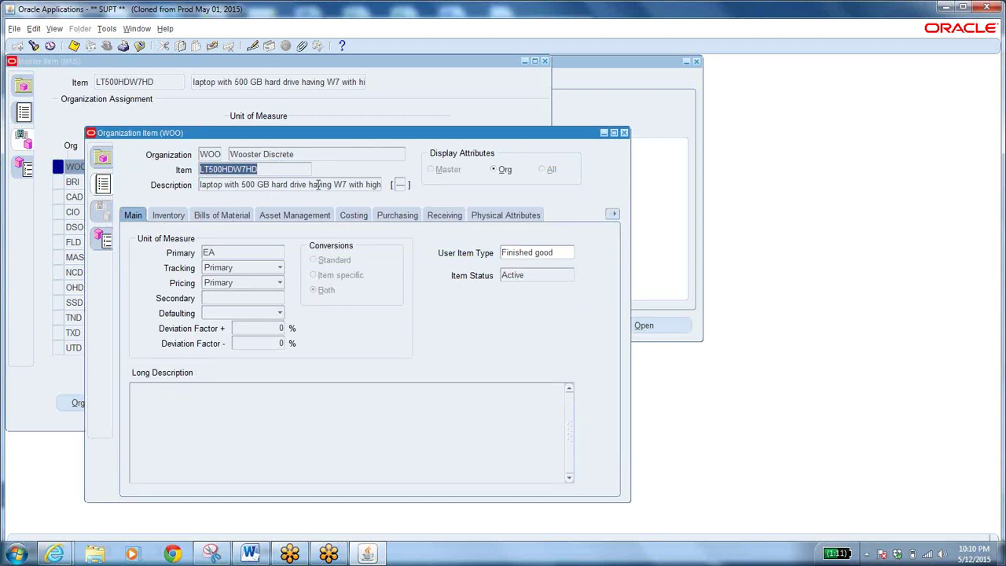
left_click(267, 170)
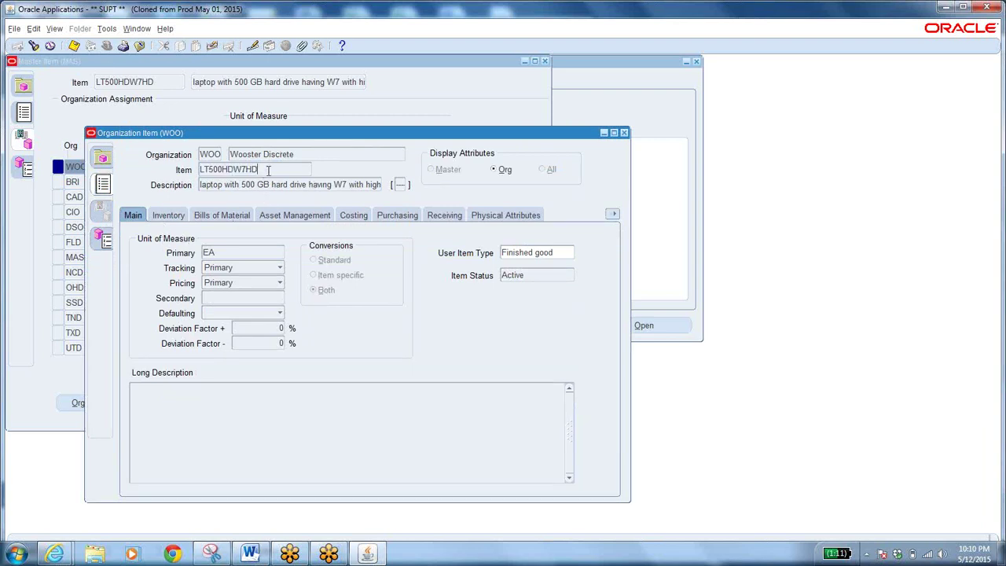
key("Tab")
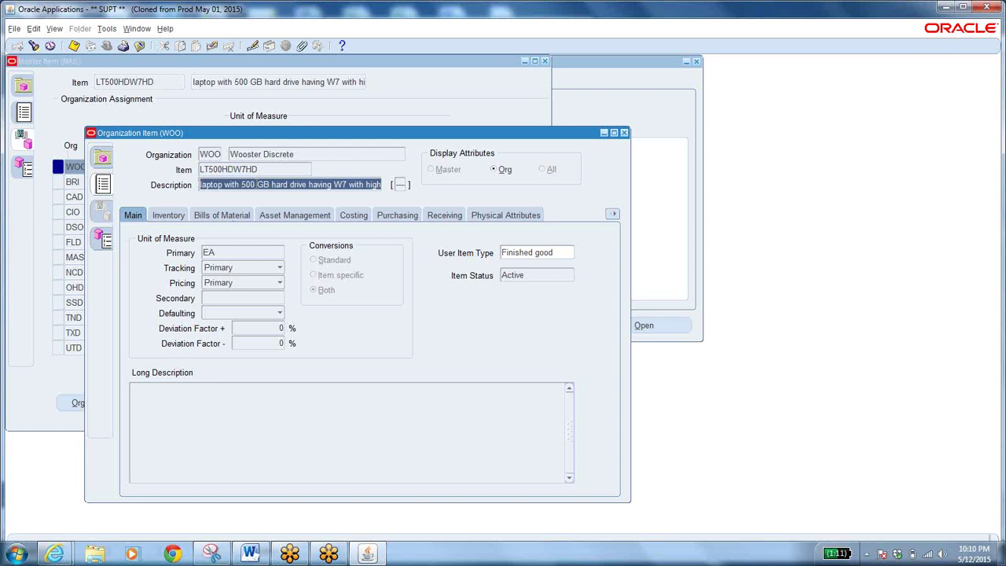
Try to turn off Reservable in the Wooster Discrete item's Inventory attributes.
left_click(175, 222)
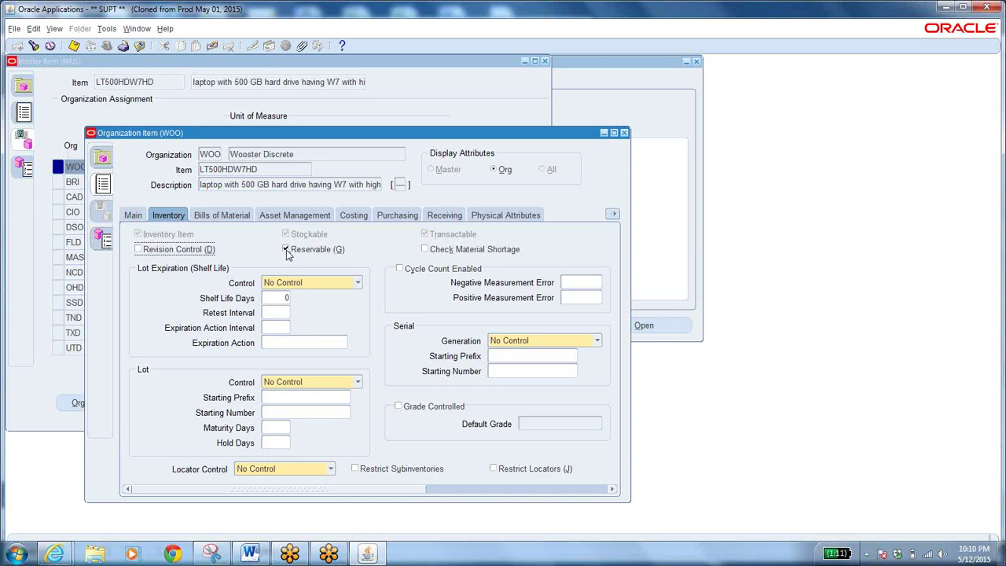
left_click(288, 251)
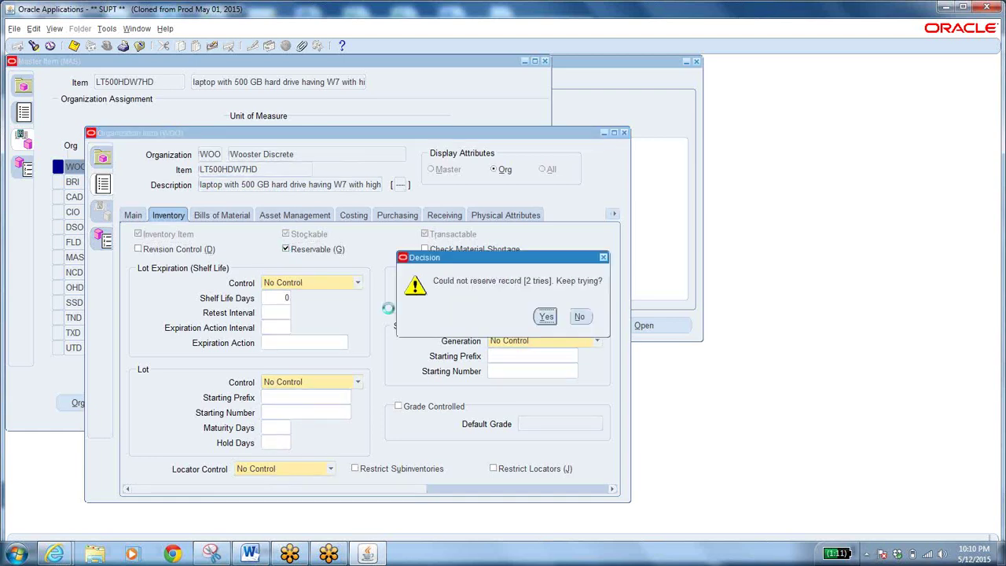
left_click(579, 316)
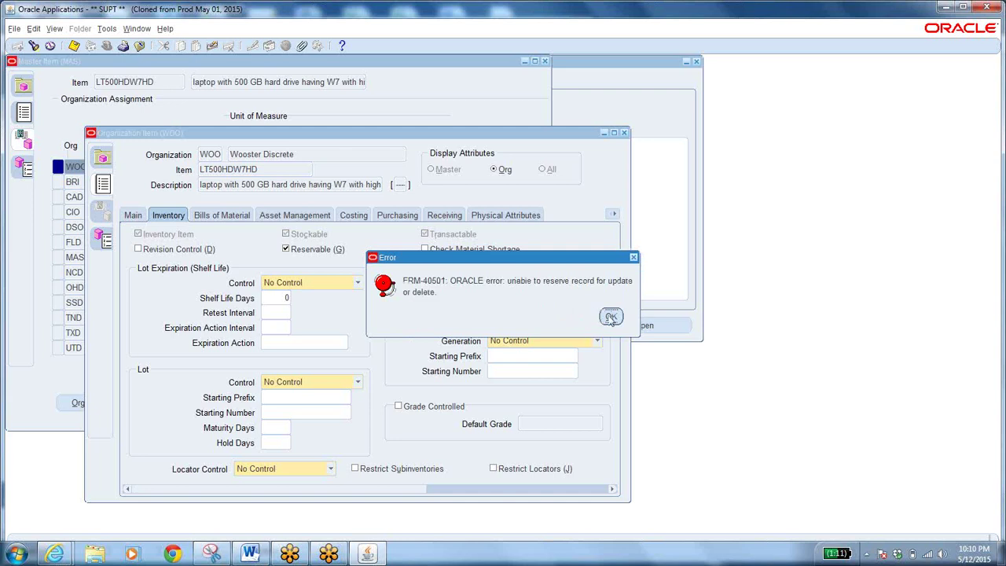
left_click(611, 317)
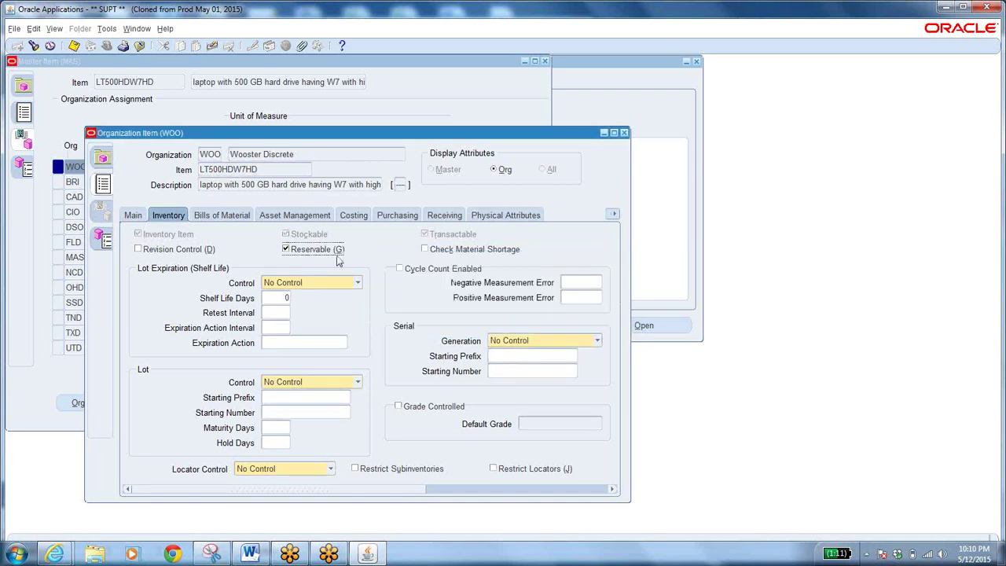
Try to turn on Revision Control for the Wooster Discrete item, retrying the record reservation several times before giving up.
left_click(139, 250)
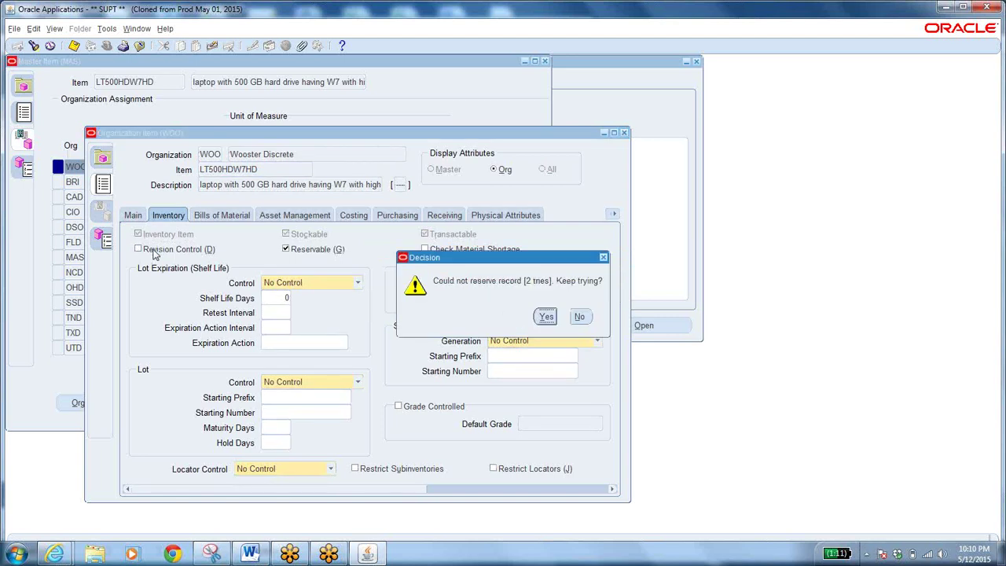
left_click(546, 316)
left_click(546, 316)
left_click(546, 317)
left_click(546, 316)
left_click(579, 317)
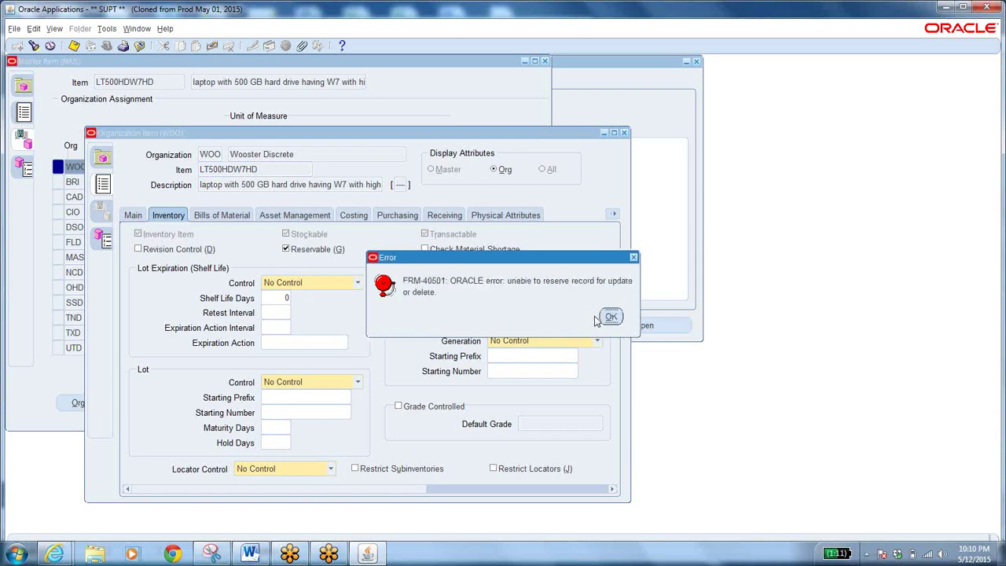
left_click(606, 316)
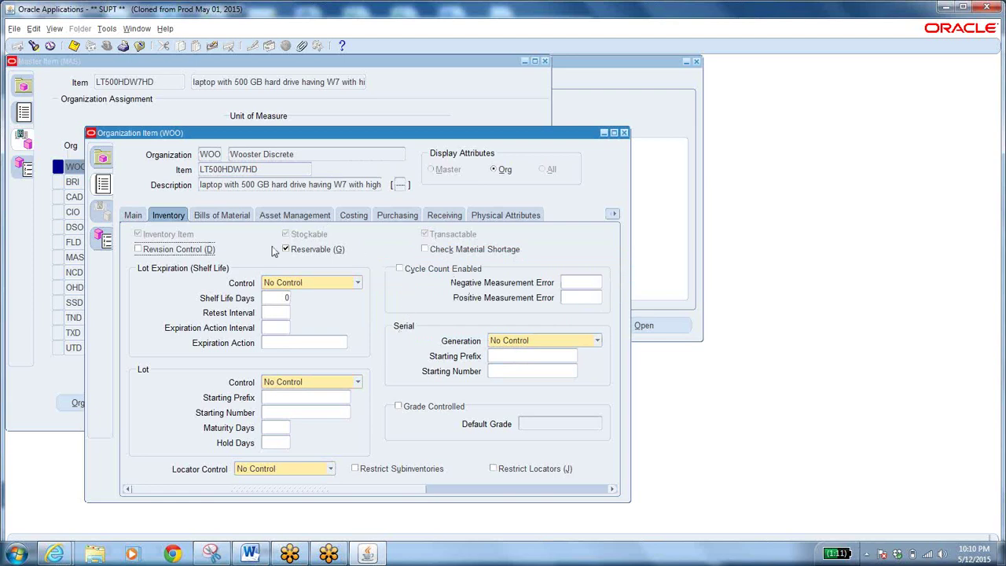
Examine the Wooster Discrete item's Bills of Material, Inventory, Costing and Work In Process attributes.
left_click(217, 216)
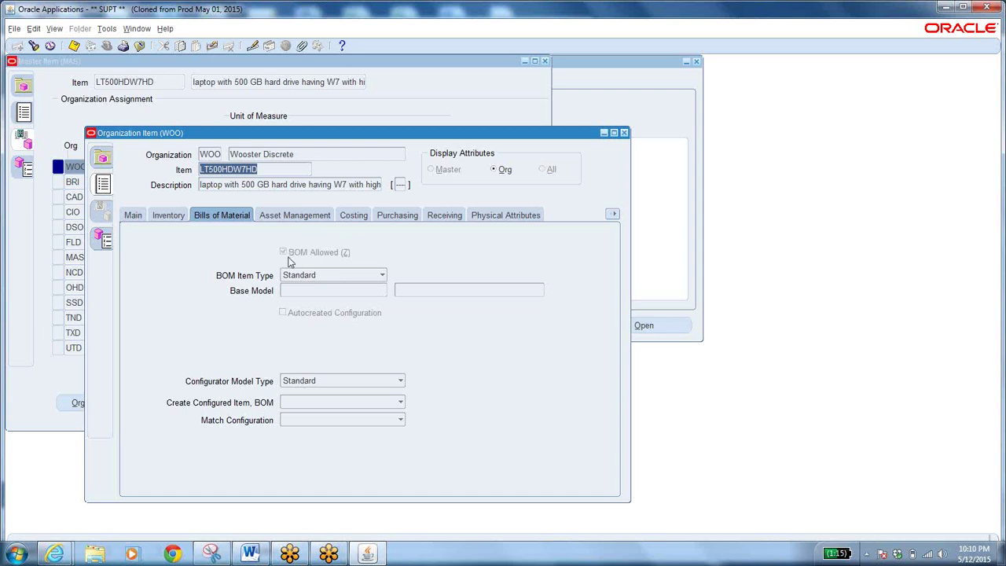
left_click(168, 214)
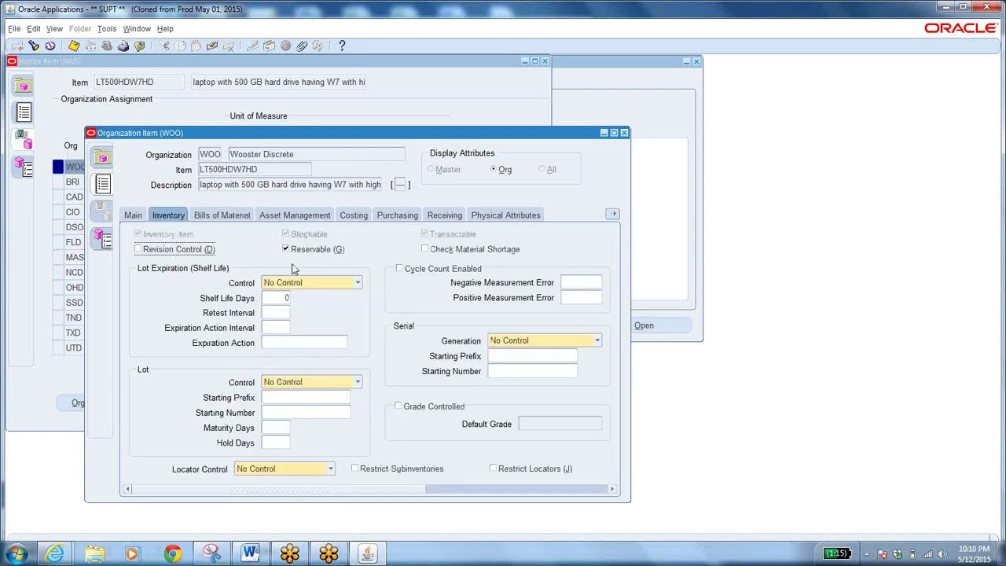
left_click(344, 214)
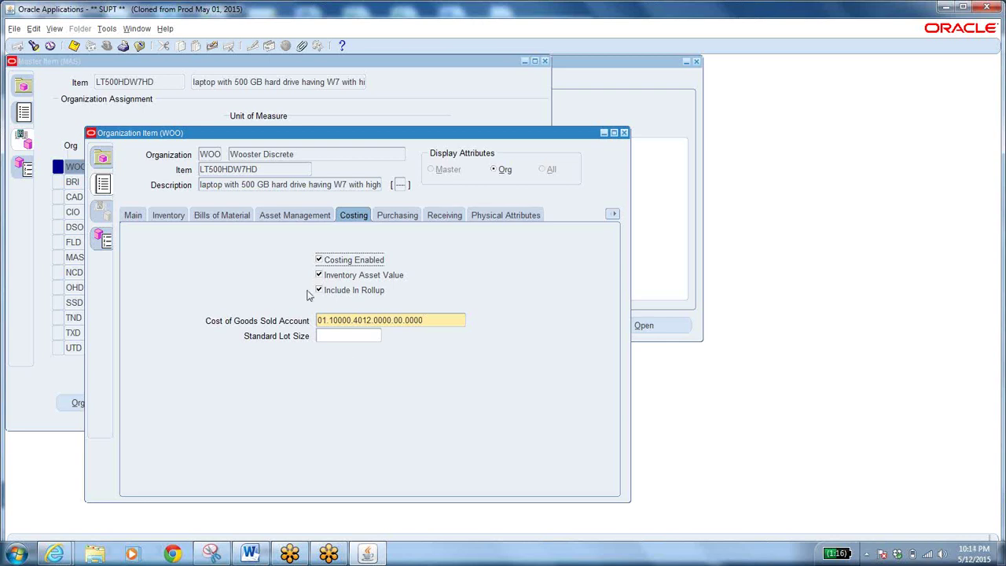
left_click(226, 217)
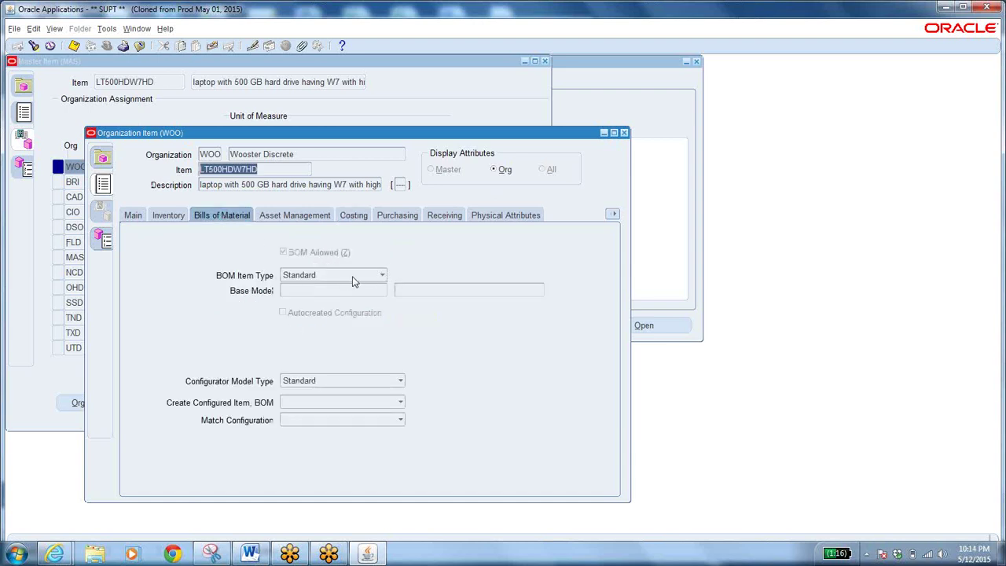
left_click(612, 215)
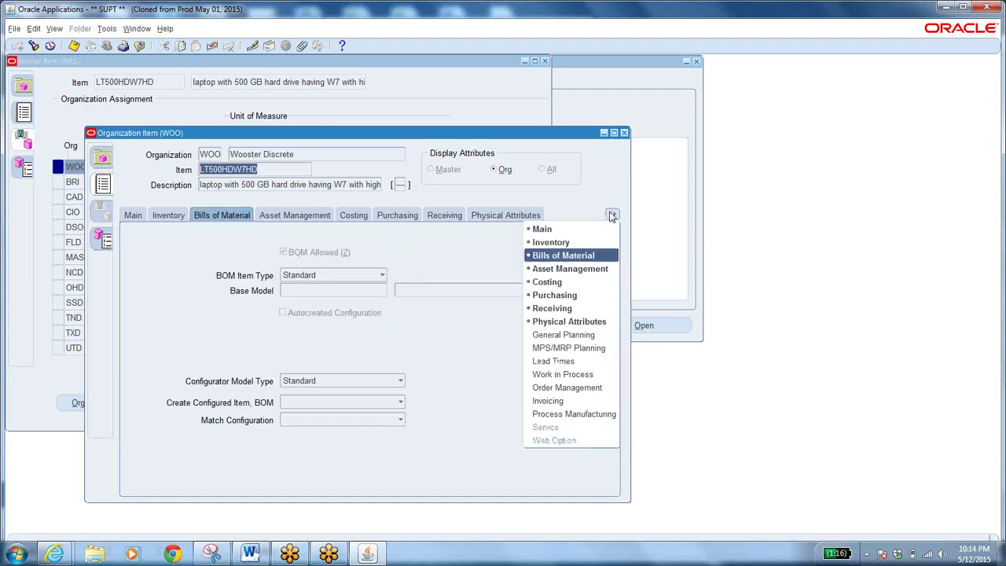
left_click(561, 372)
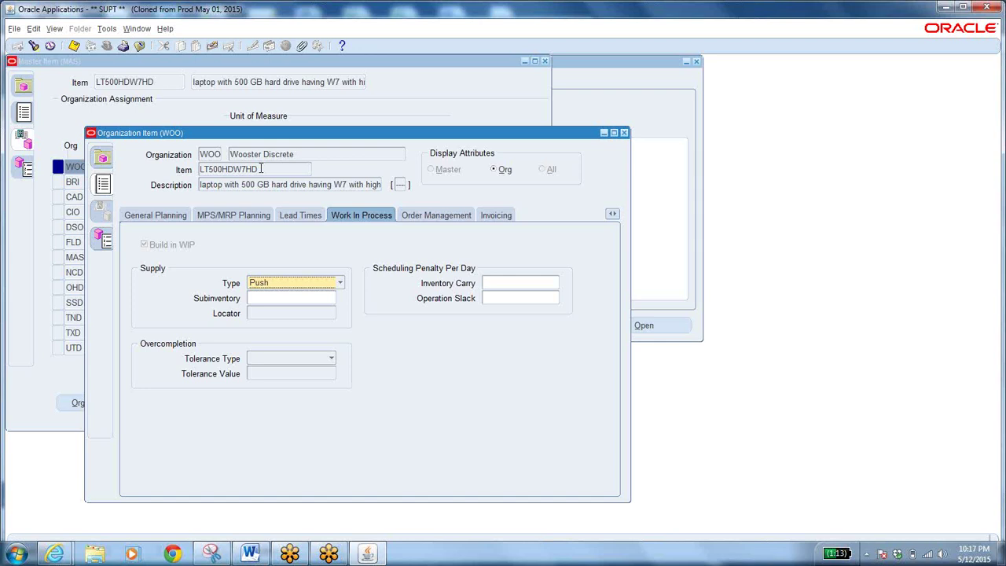
Close the Wooster Discrete organization item and the master item, discarding the unsaved changes.
left_click(138, 46)
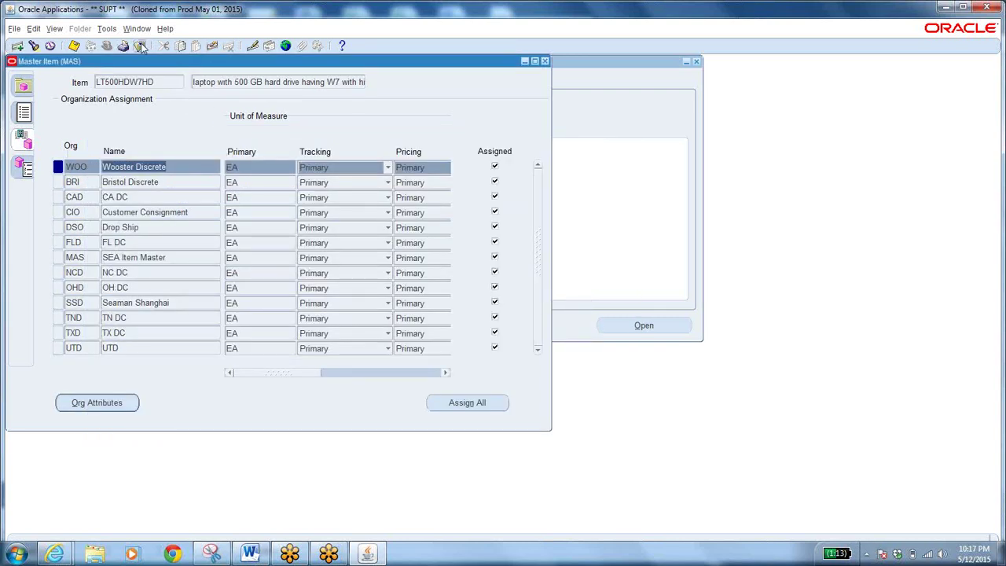
left_click(140, 46)
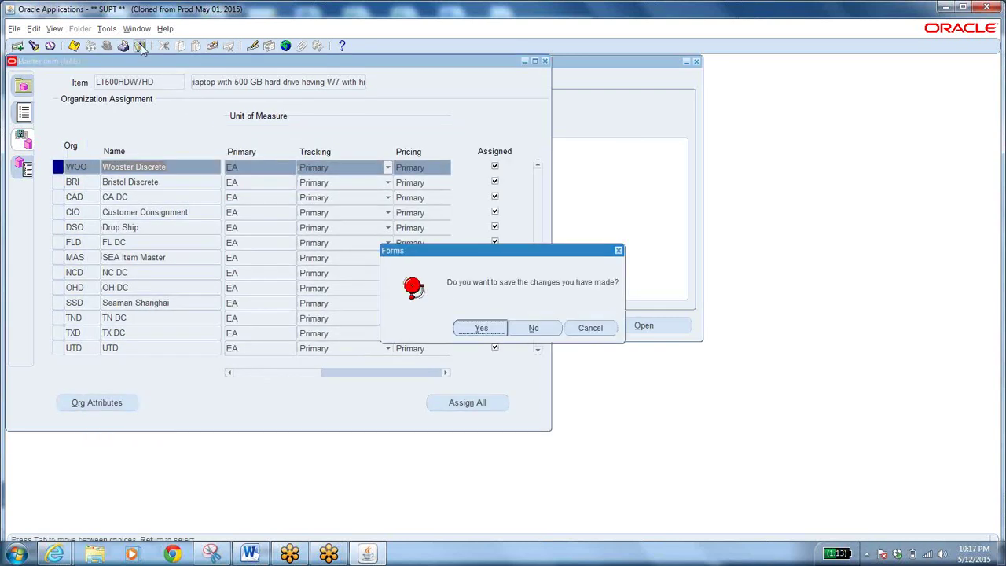
left_click(556, 333)
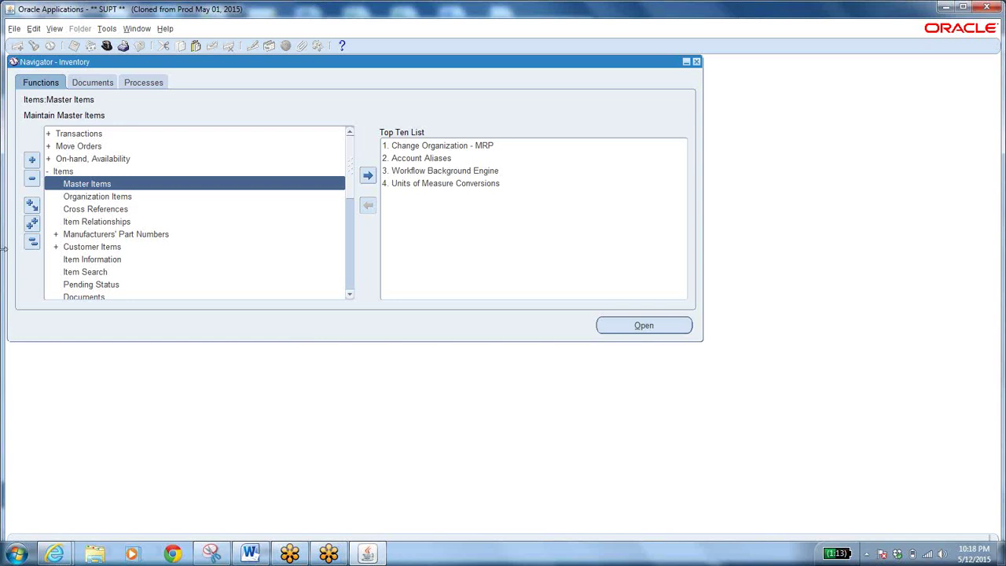
Collapse the function tree and open the item Templates function under the Items setup.
left_click(32, 242)
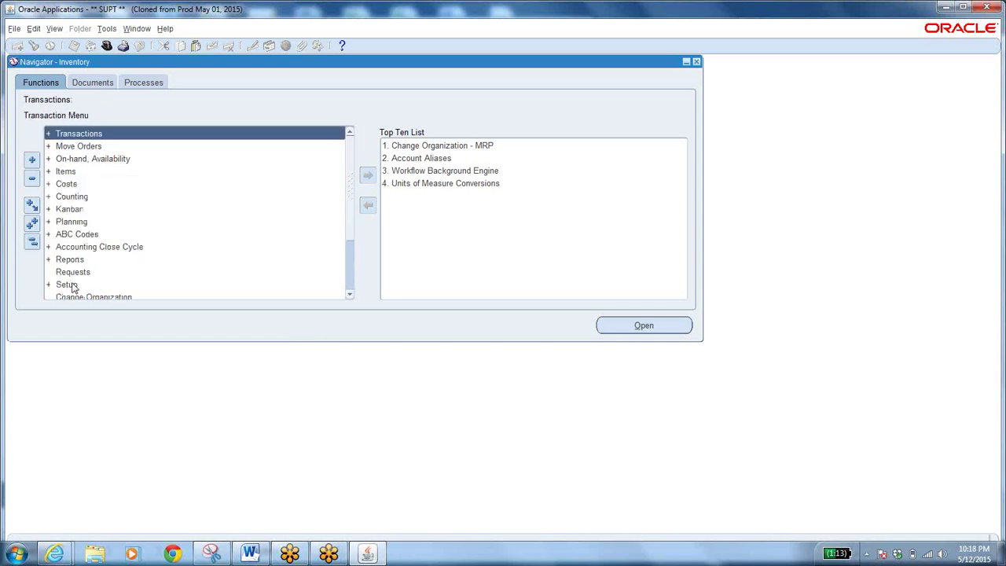
left_click(70, 284)
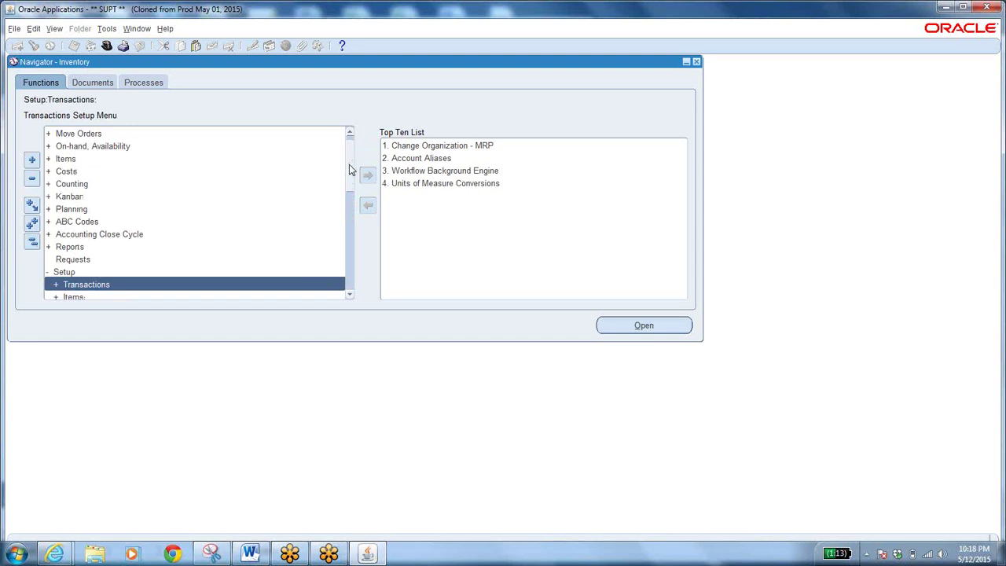
scroll(351, 169, "down", 3)
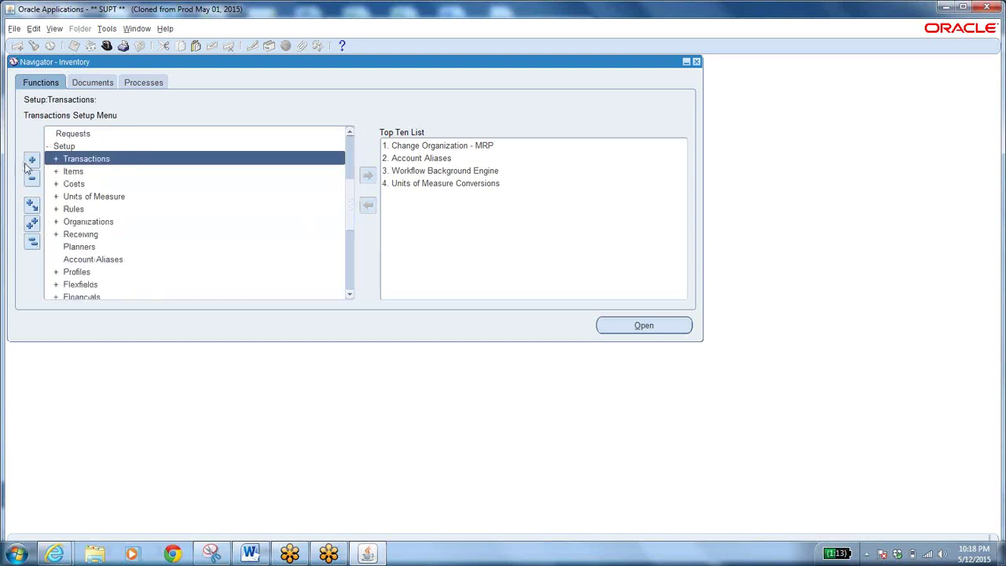
double_click(71, 173)
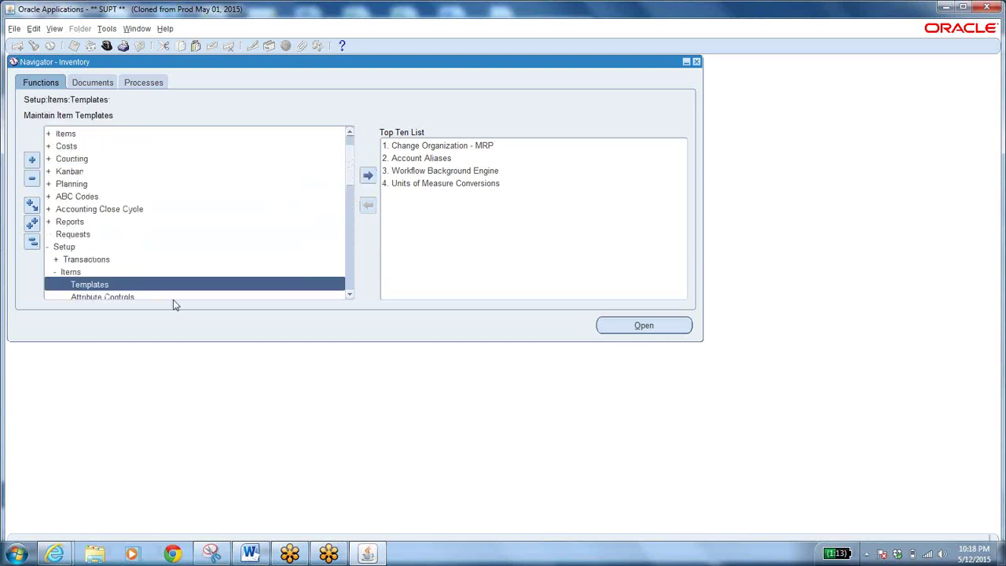
double_click(107, 284)
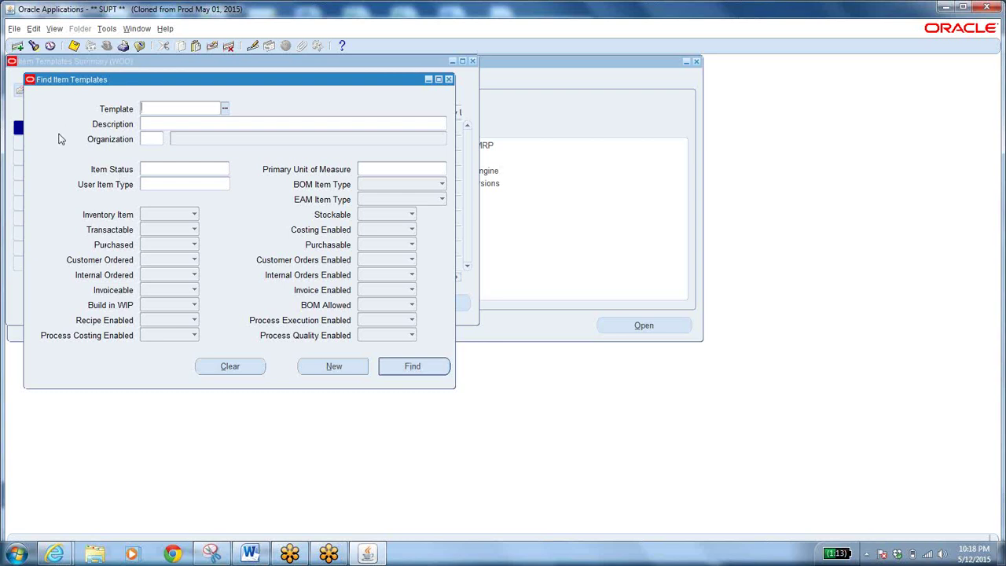
left_click(225, 109)
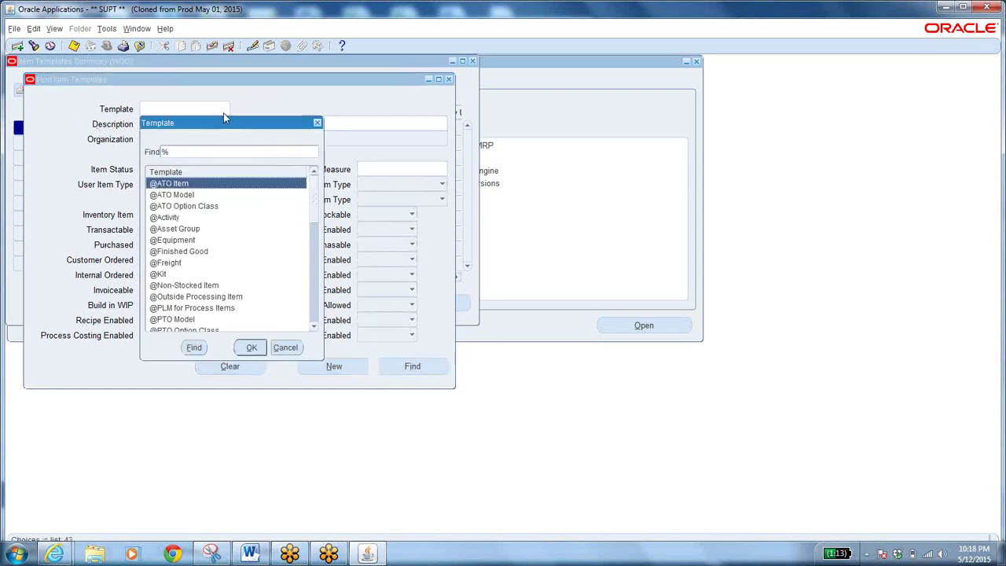
left_click(203, 253)
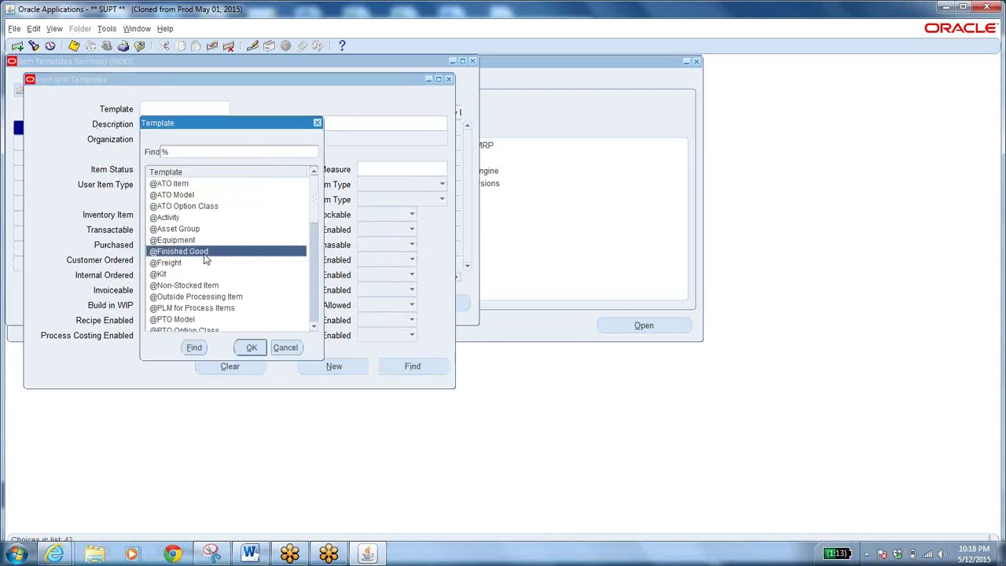
left_click(248, 347)
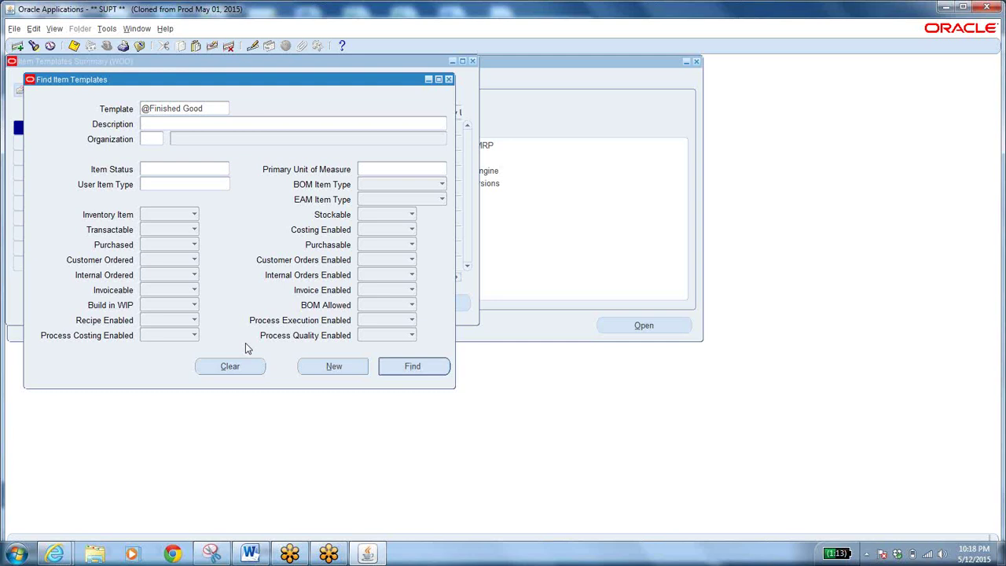
left_click(402, 367)
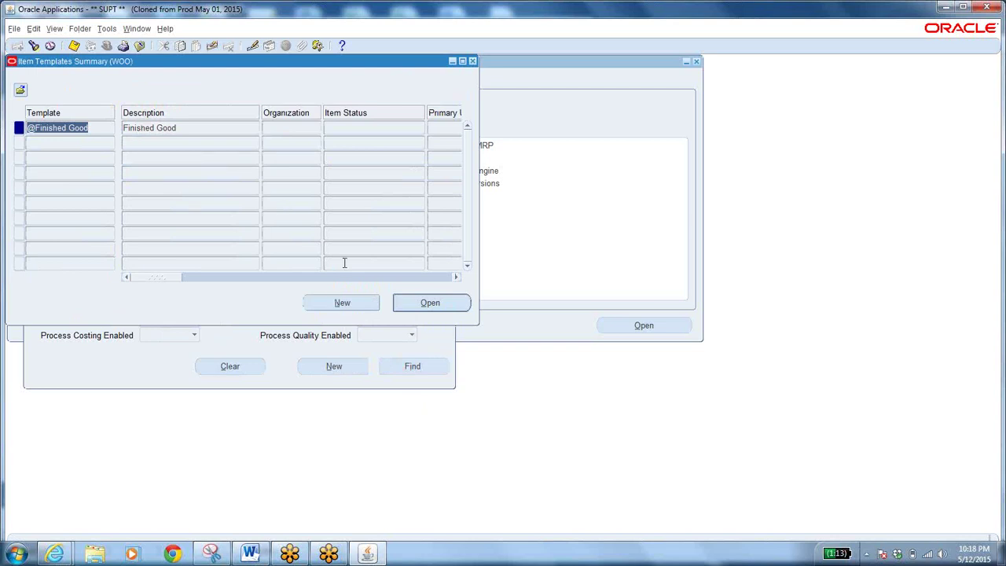
left_click(436, 306)
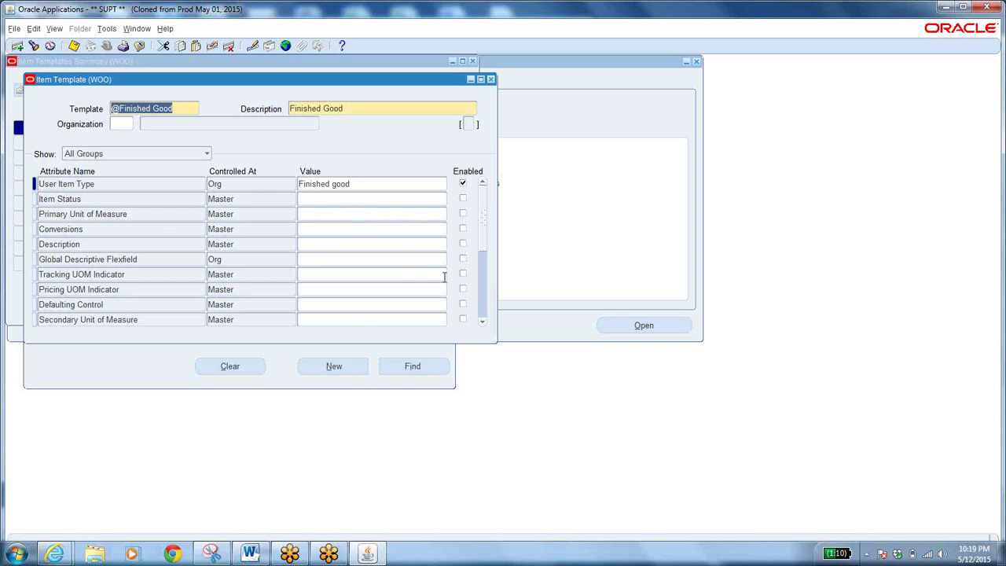
left_click(99, 184)
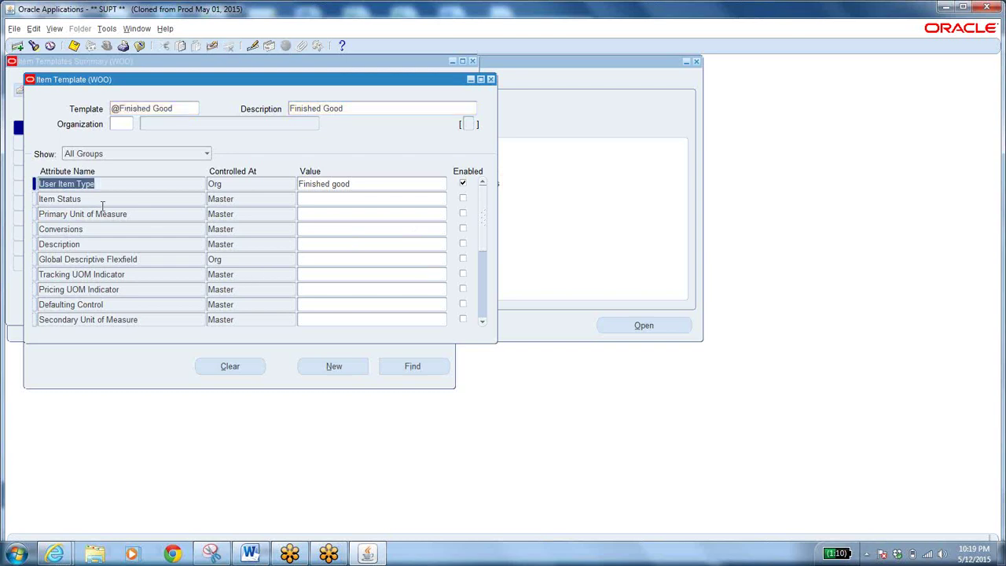
left_click(99, 199)
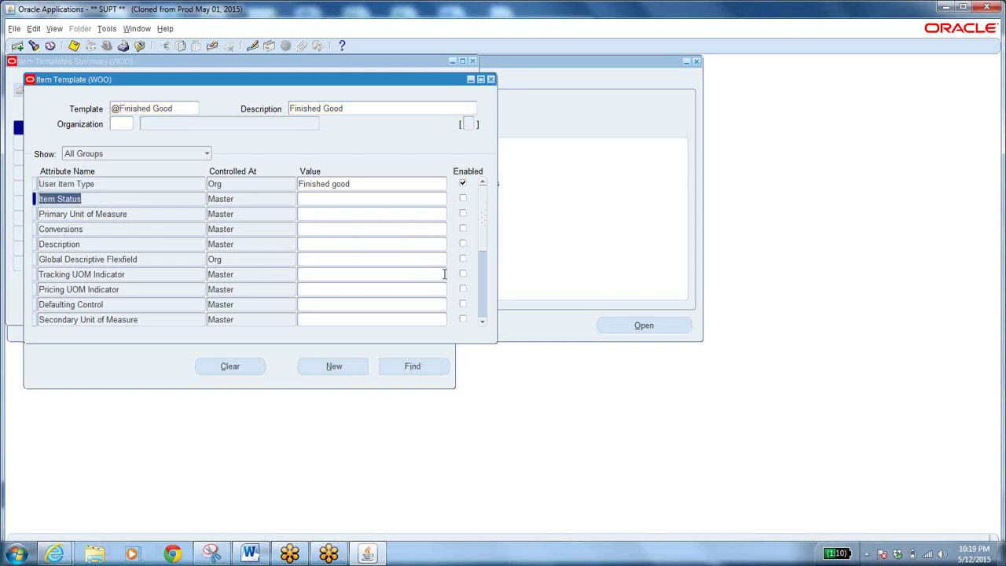
left_click_drag(481, 320, 481, 321)
left_click(481, 320)
left_click(481, 321)
left_click(481, 320)
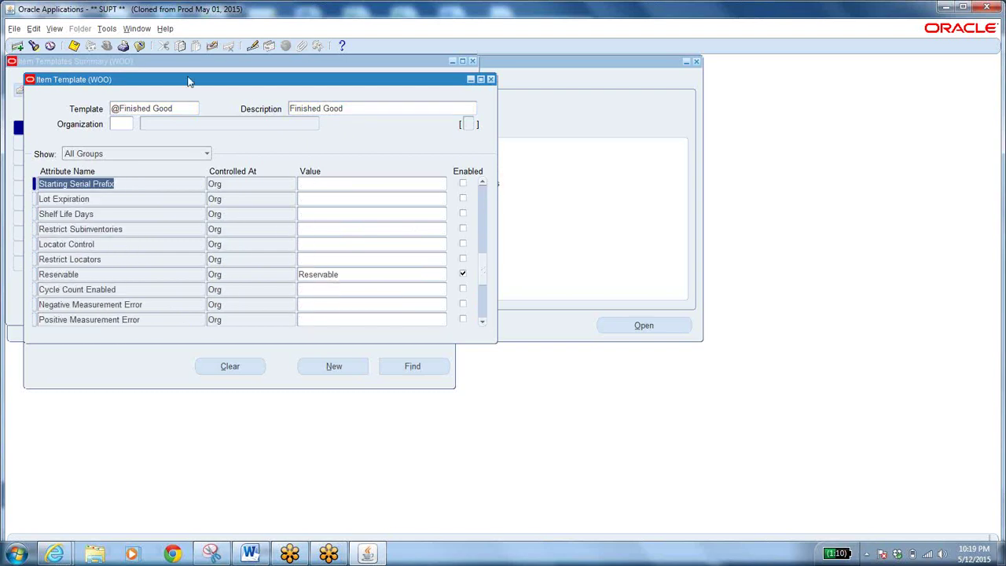
left_click(171, 108)
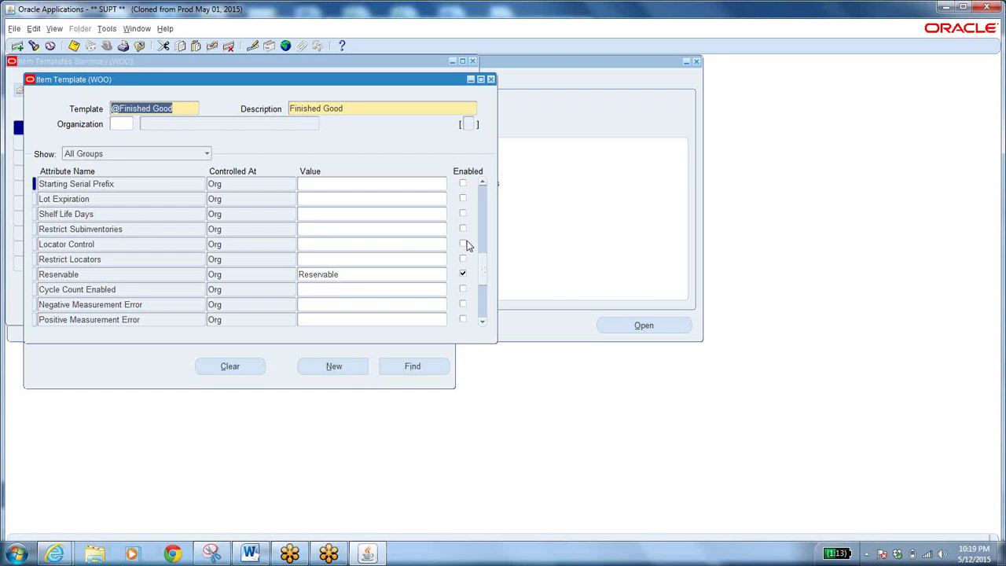
left_click(223, 196)
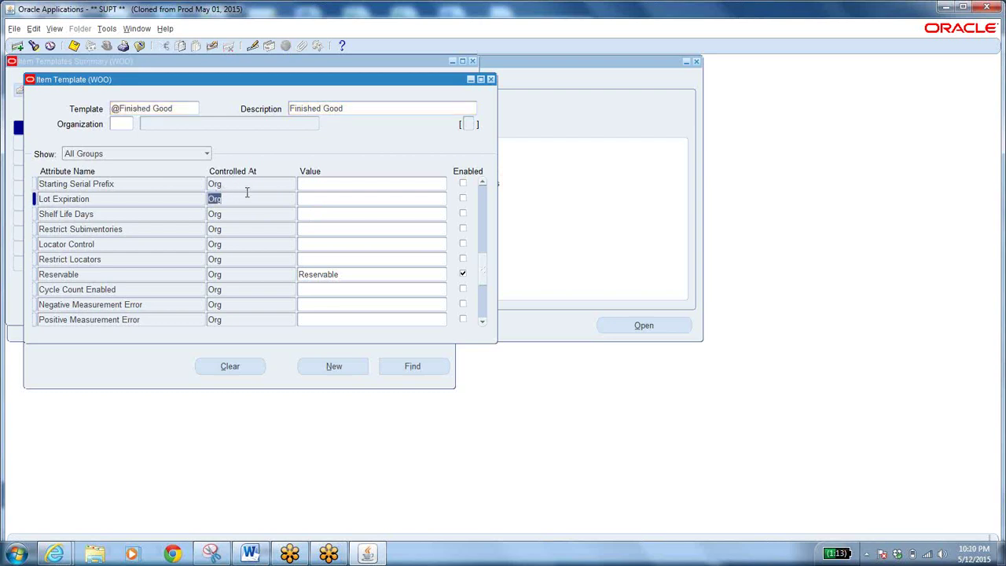
left_click(484, 197)
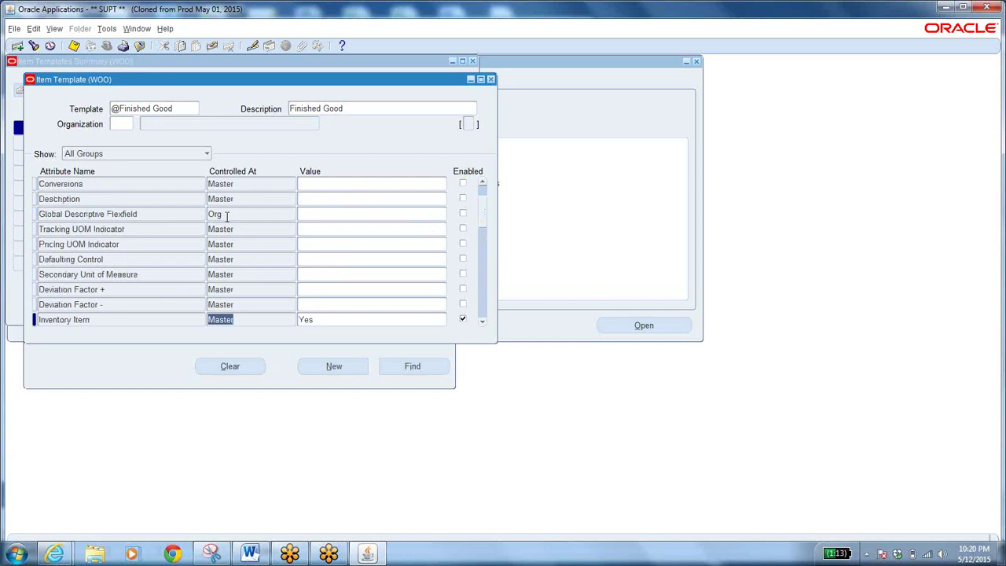
left_click(226, 215)
left_click(228, 213)
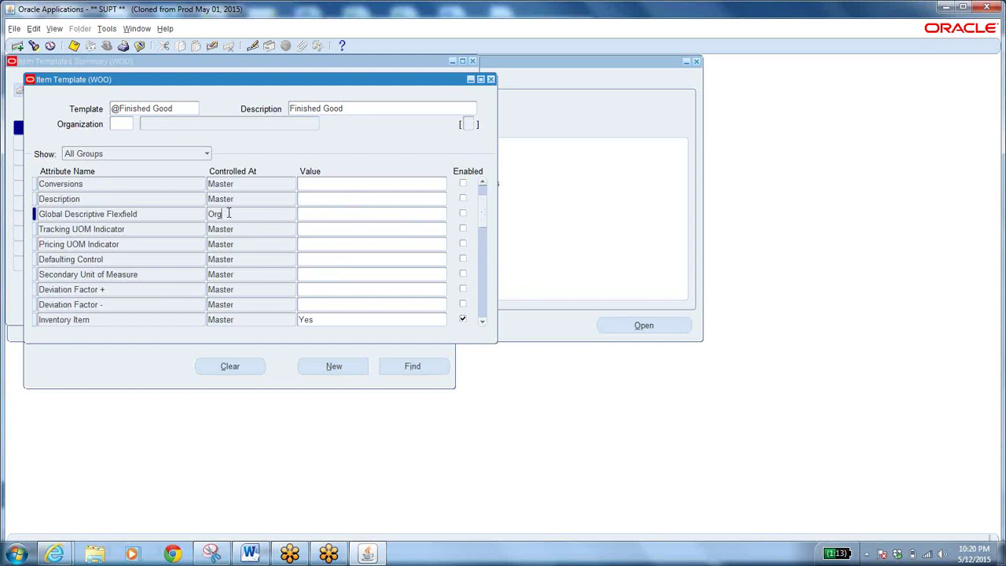
left_click(247, 227)
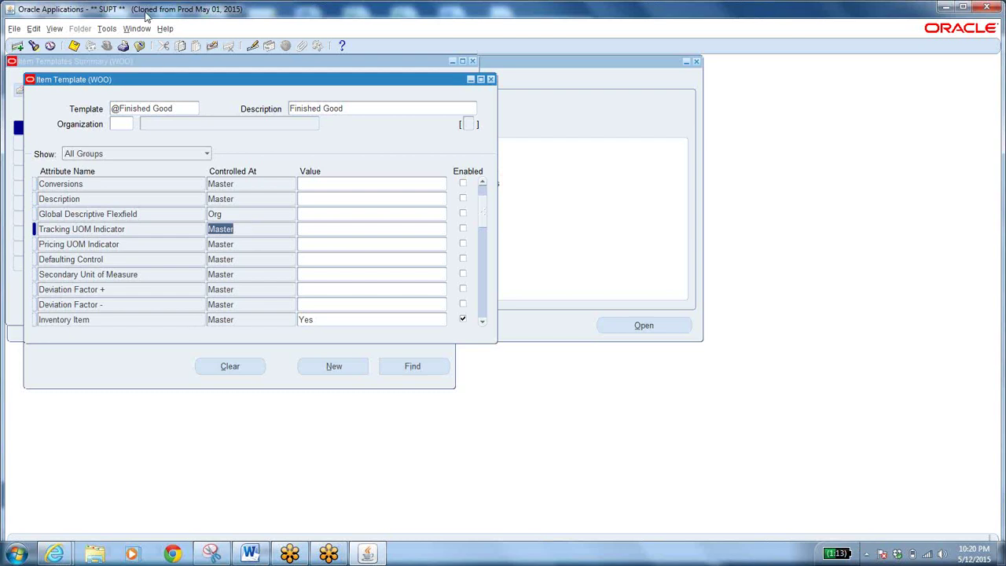
left_click(138, 47)
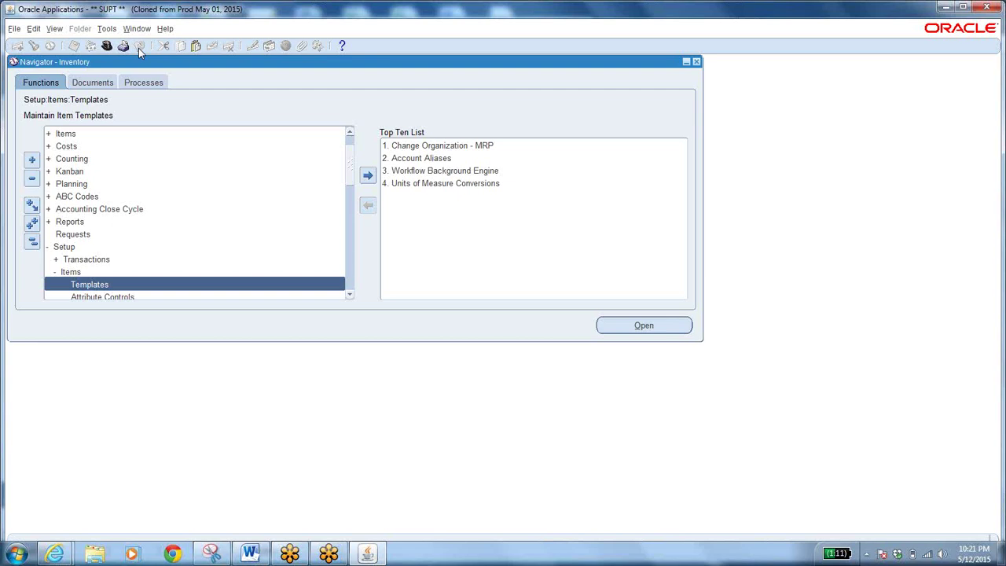
Expand the Receiving functions under Transactions and review Receipts, Returns, Receiving Transactions and View Receiving Transactions.
left_click(33, 241)
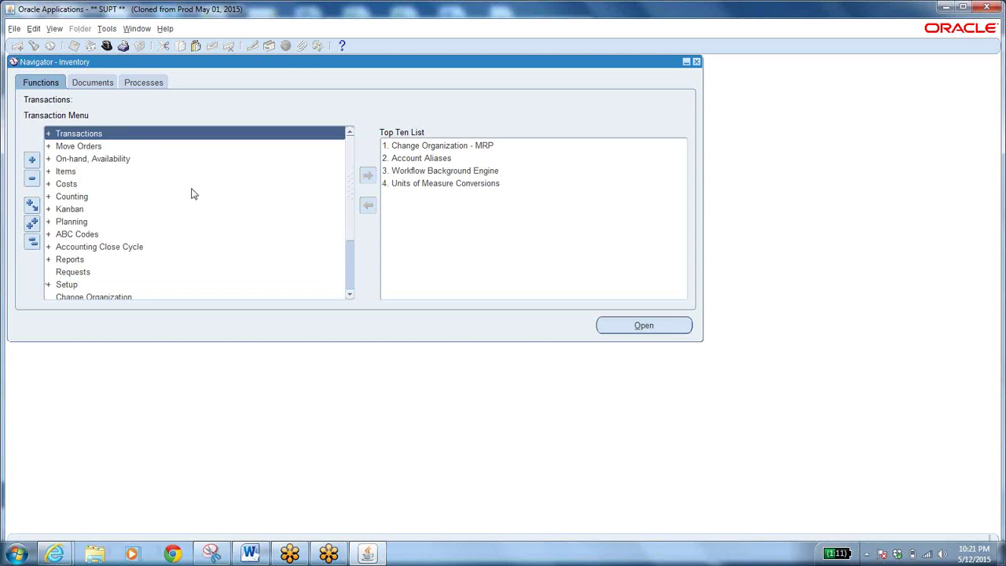
left_click(78, 134)
double_click(78, 133)
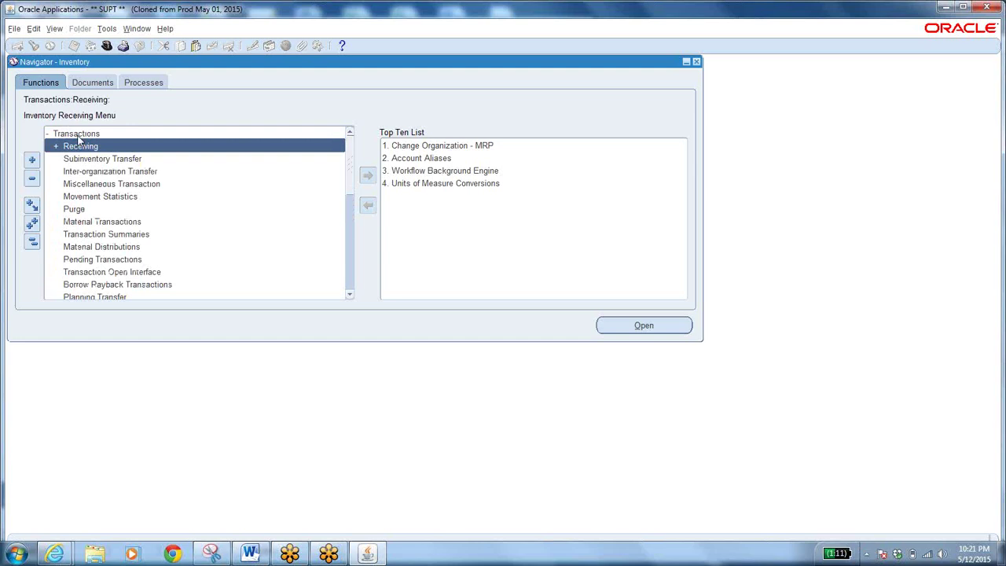
double_click(91, 146)
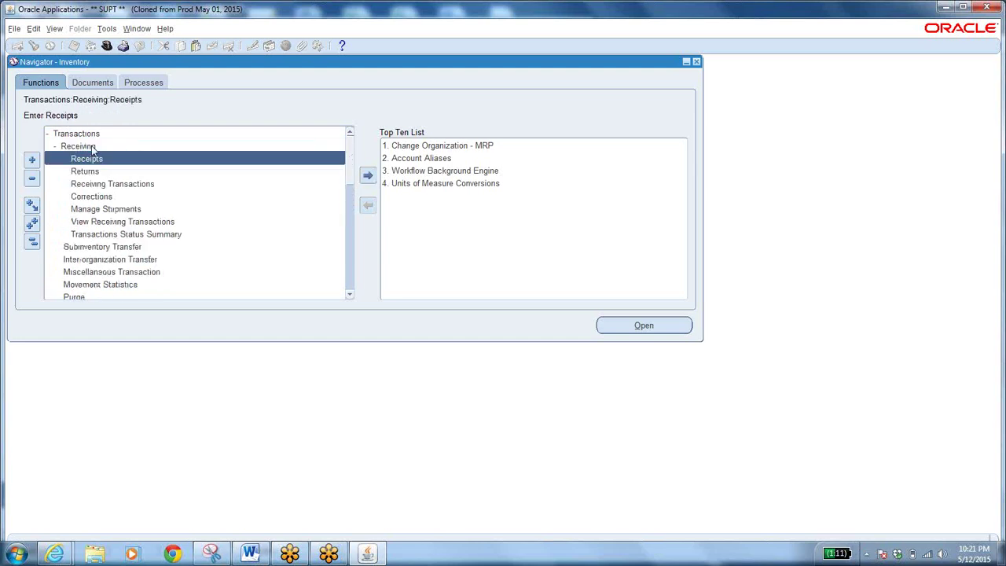
left_click(108, 162)
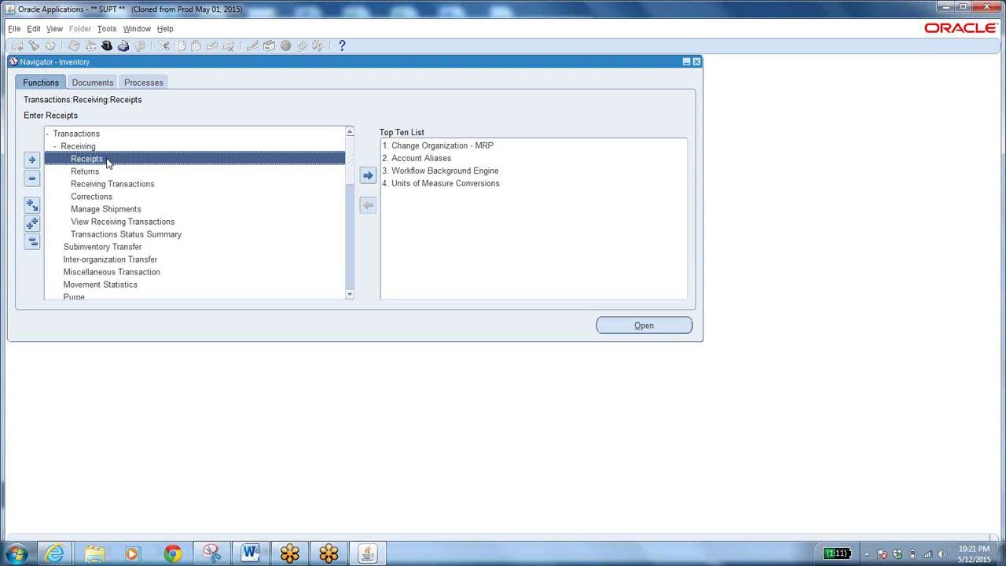
left_click(89, 176)
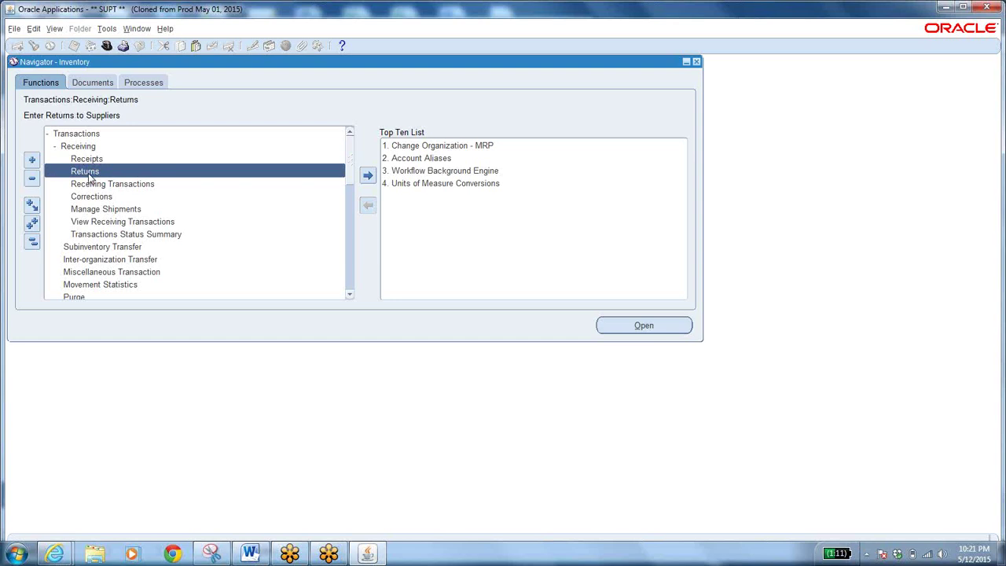
left_click(110, 187)
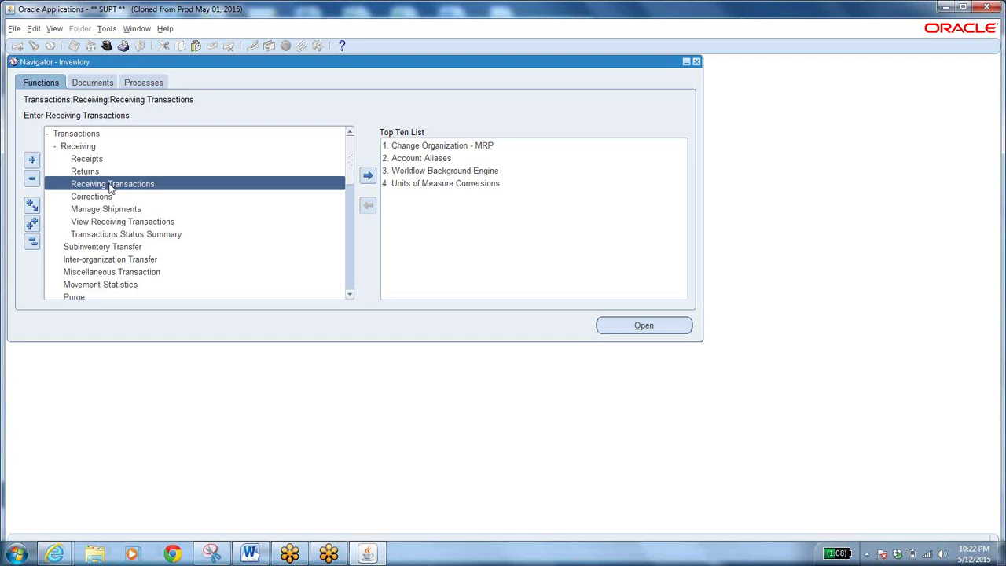
left_click(163, 222)
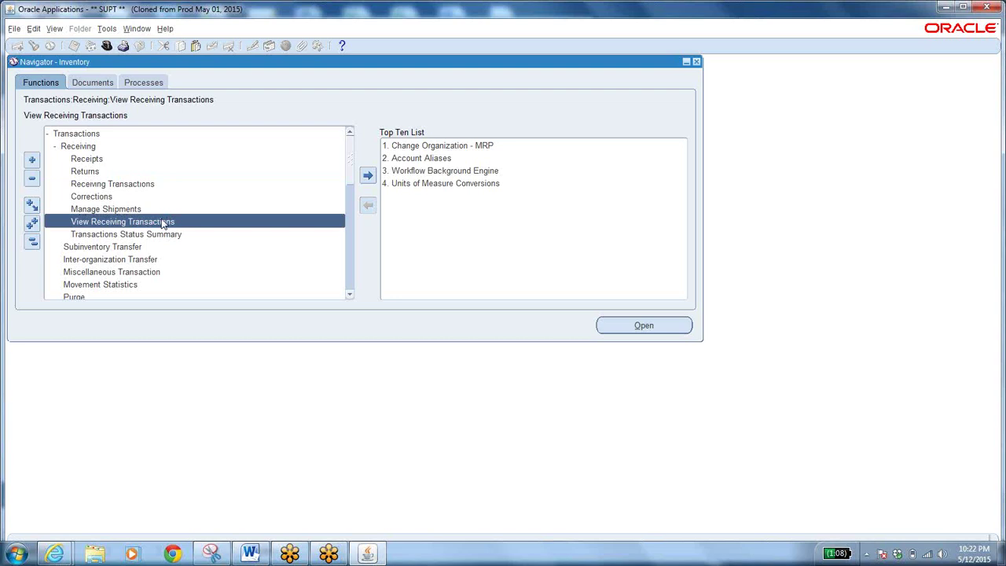
Review Subinventory Transfer, Inter-organization Transfer, Miscellaneous Transaction and the remaining transaction functions, and collapse the function tree.
left_click(117, 245)
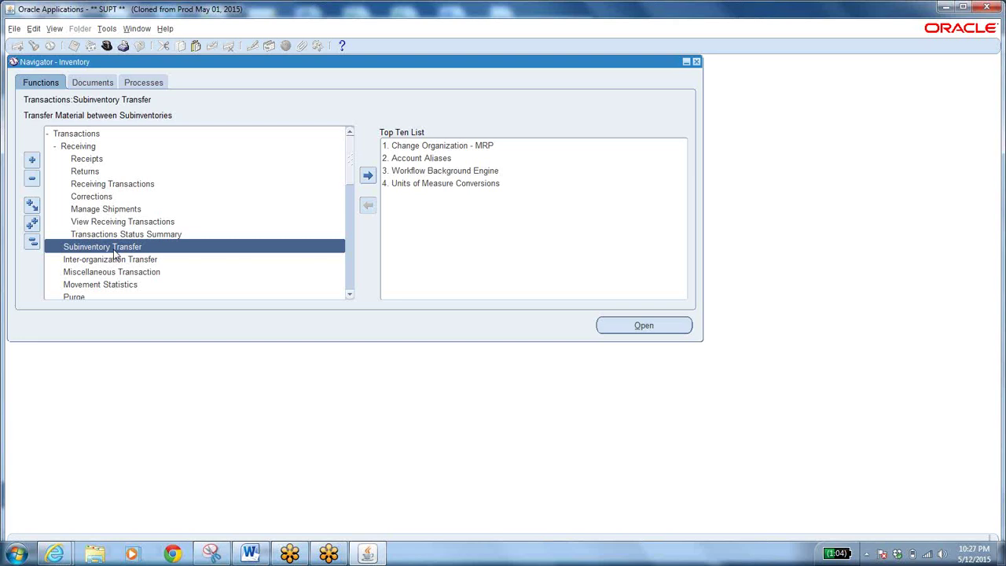
left_click(112, 259)
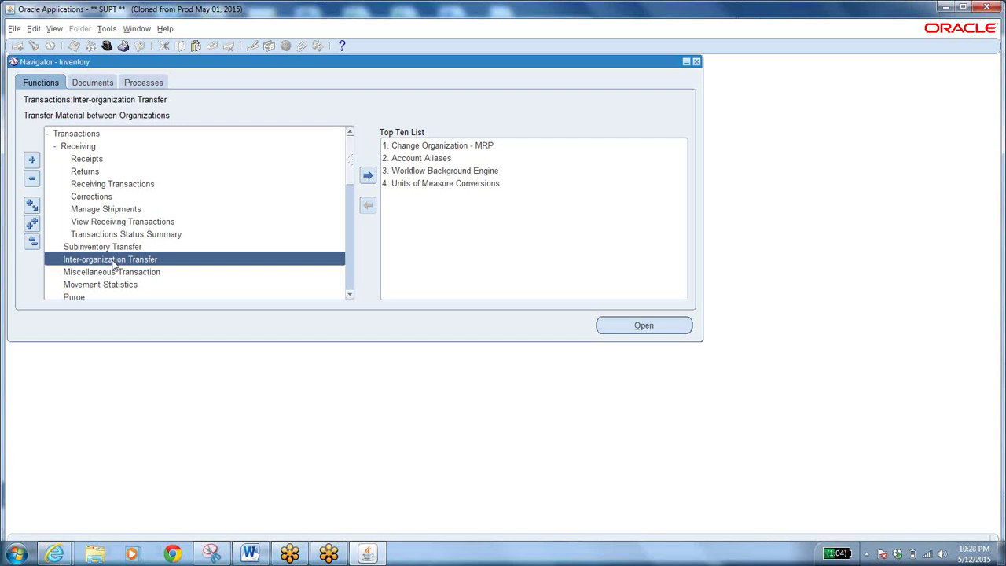
left_click(119, 272)
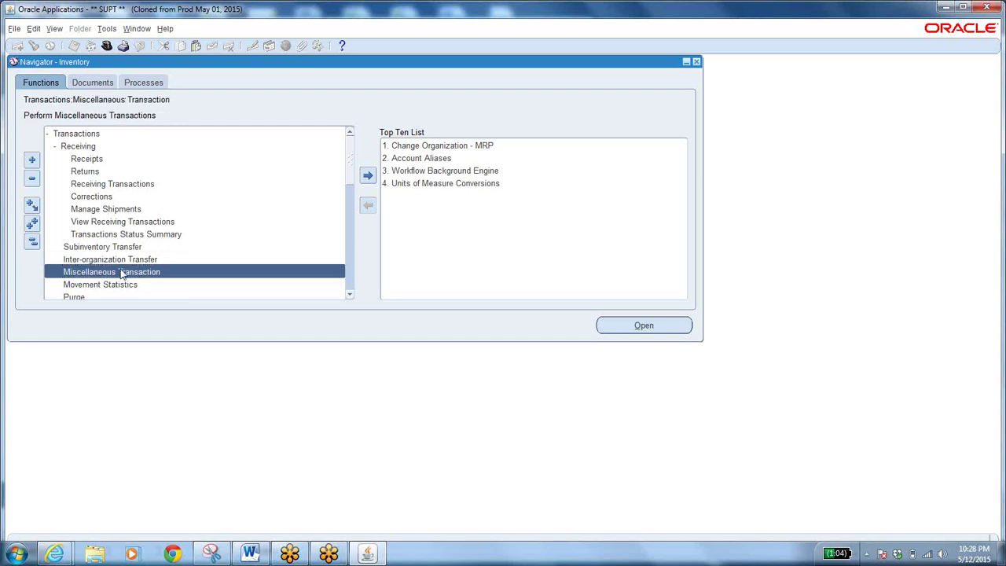
left_click(350, 297)
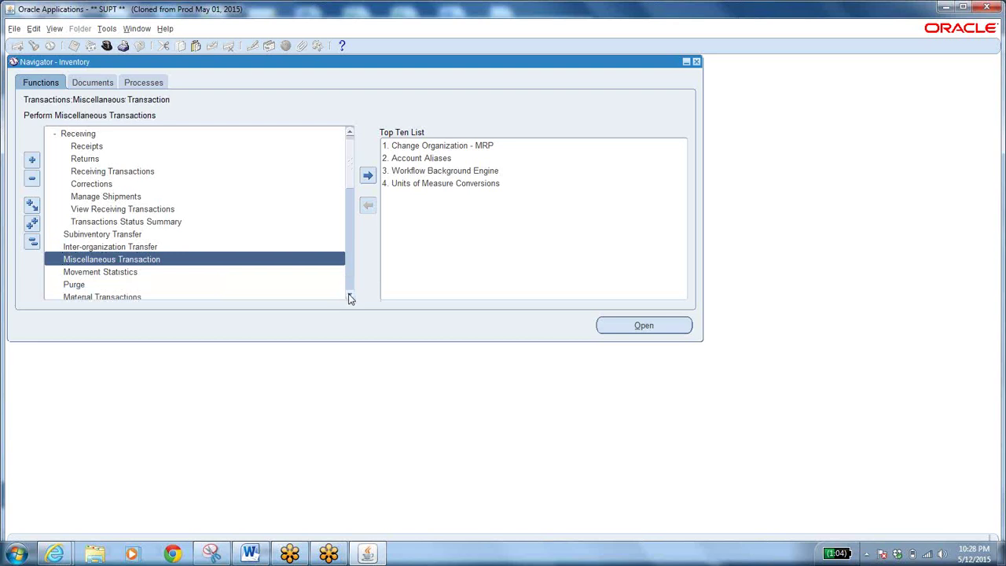
left_click(350, 297)
left_click(349, 297)
left_click(350, 297)
left_click(349, 297)
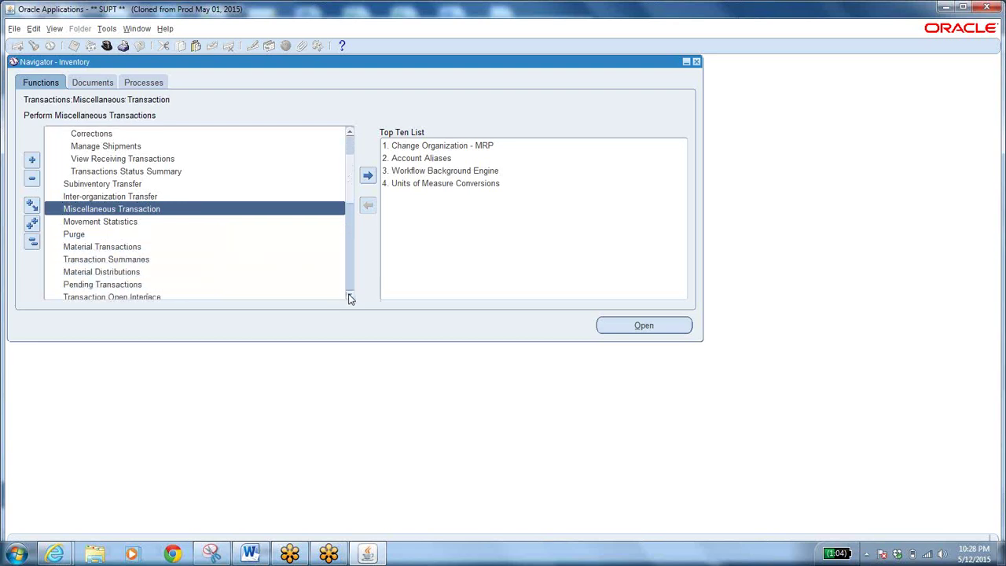
left_click(32, 241)
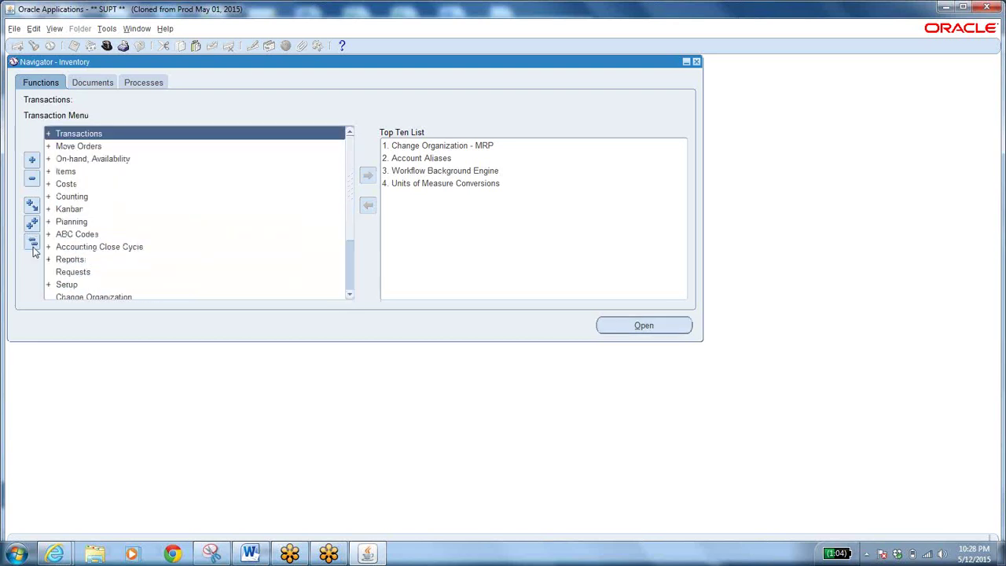
Expand the On-hand, Availability functions and open the On-hand Quantity query form.
left_click(95, 160)
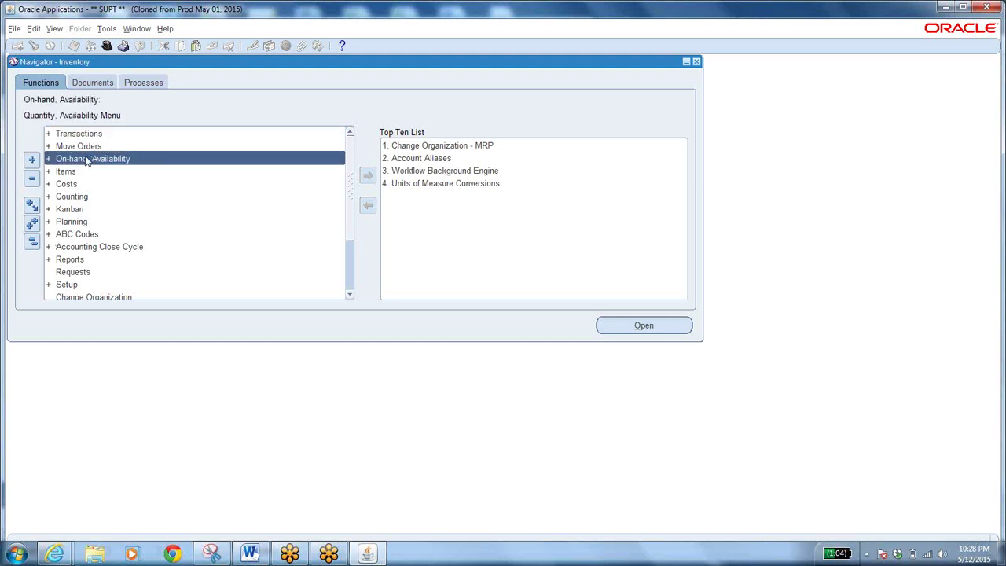
double_click(93, 160)
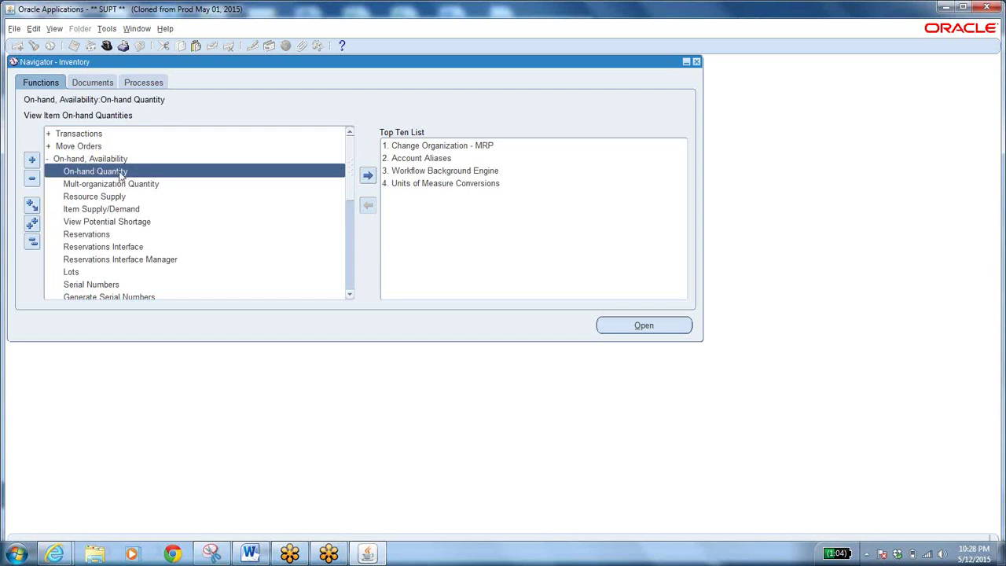
double_click(118, 171)
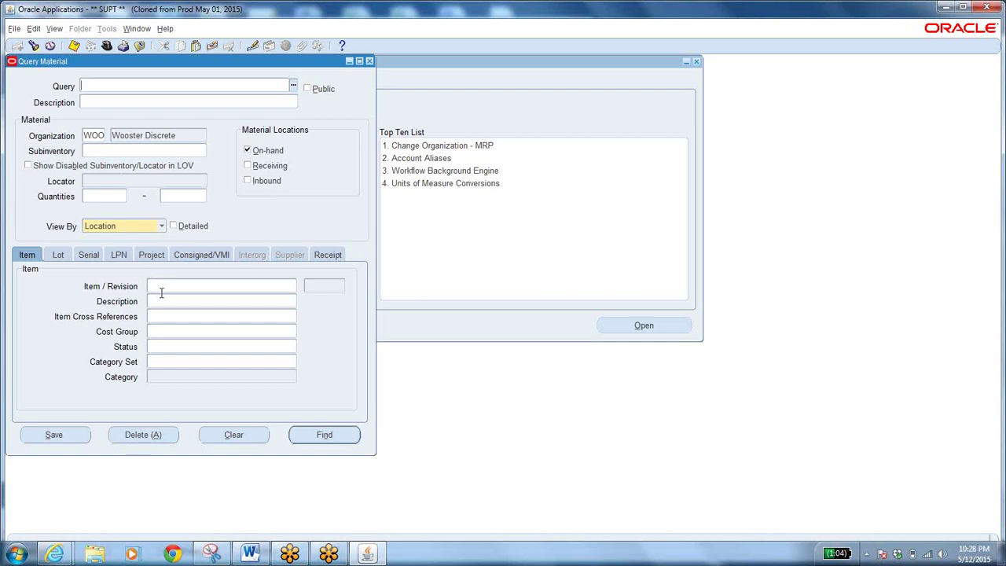
Find the on-hand material for item LT500HDW7HD, picking it from the system items filtered by "l".
left_click(189, 285)
left_click(290, 285)
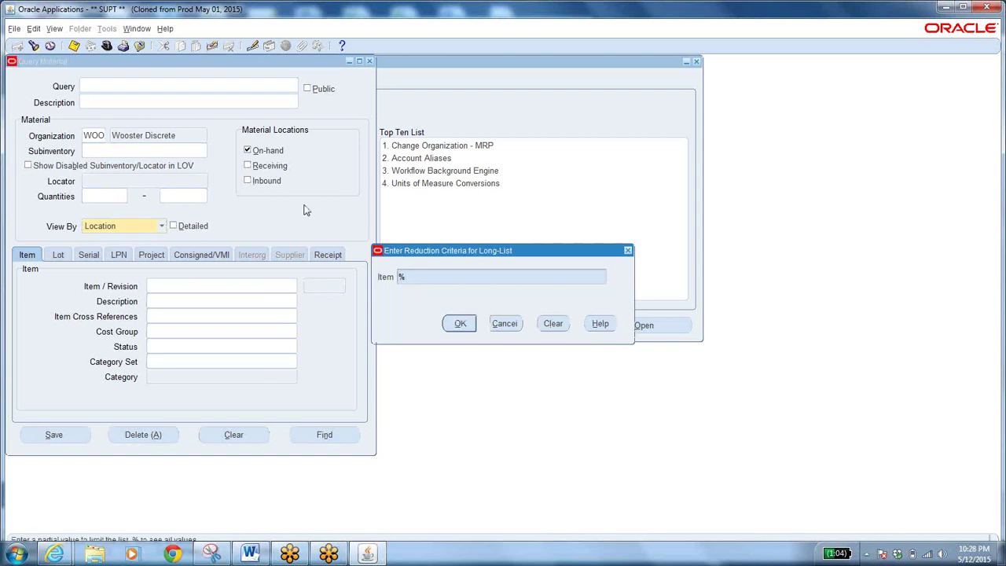
key("Return")
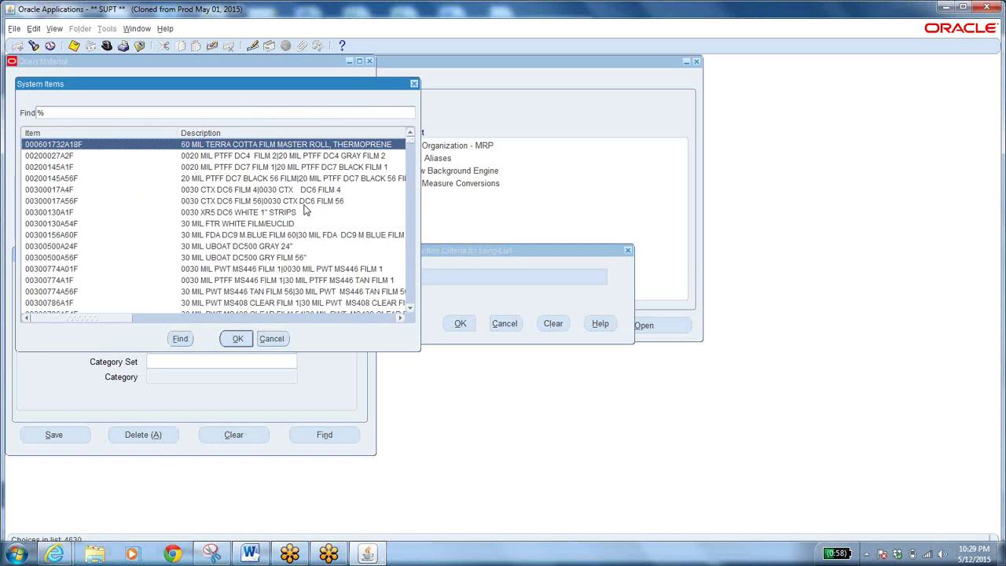
type("l")
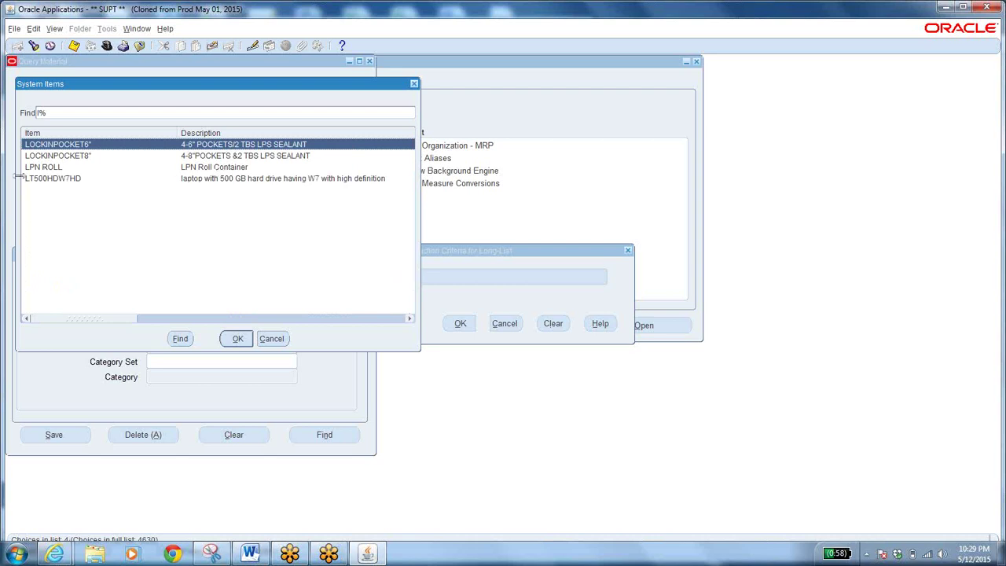
left_click(65, 181)
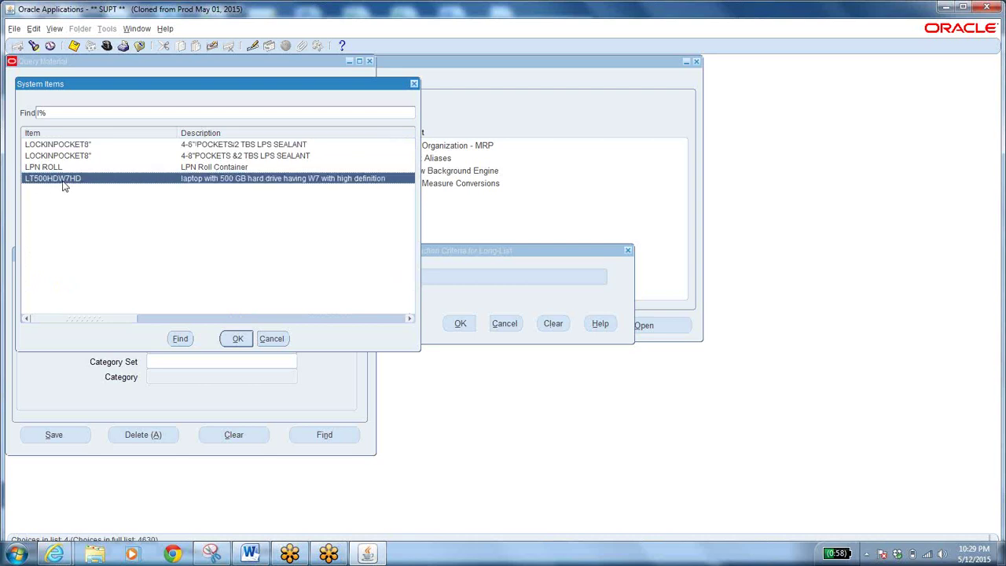
left_click(238, 339)
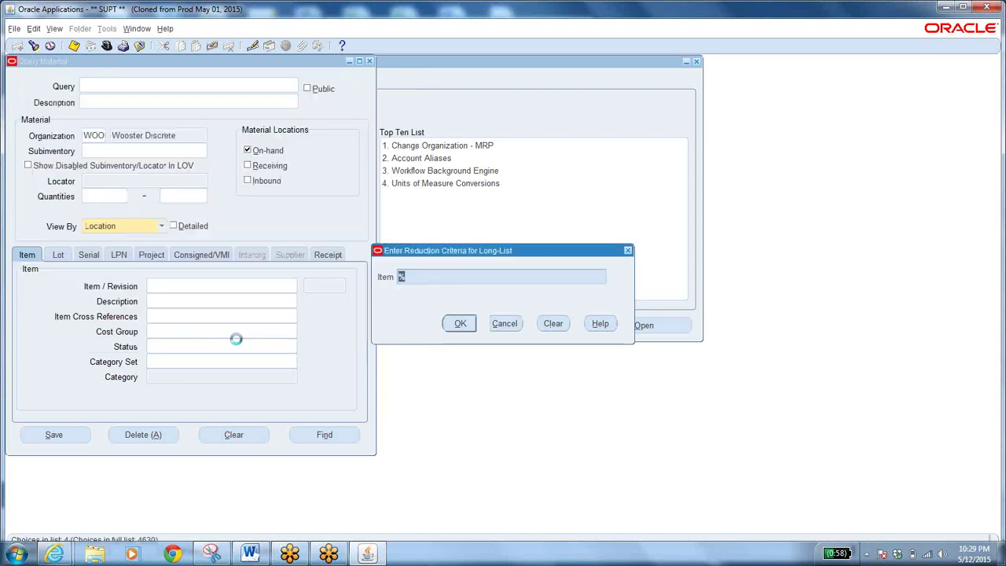
left_click(322, 436)
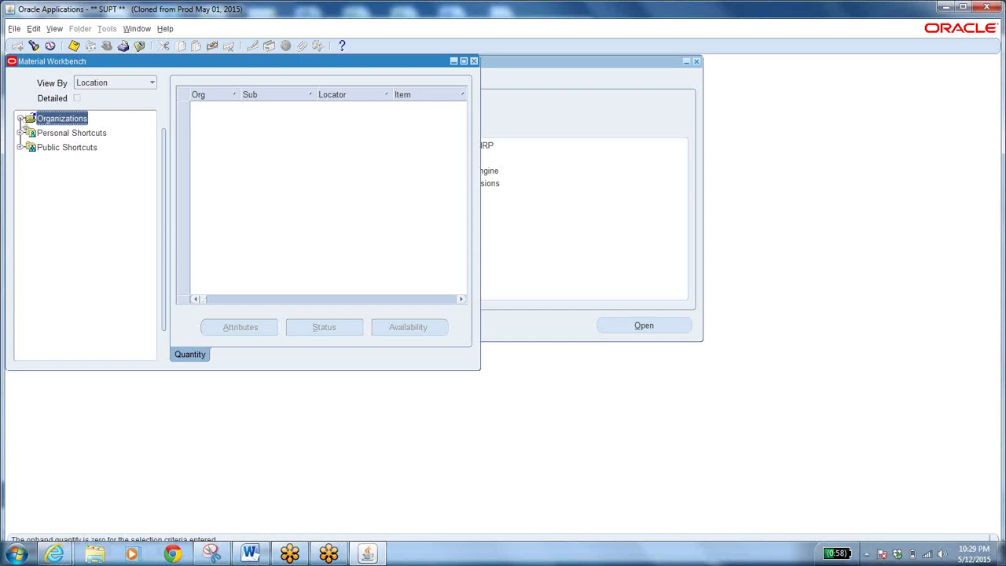
Check the View By options in the Material Workbench and close the on-hand forms.
left_click(152, 83)
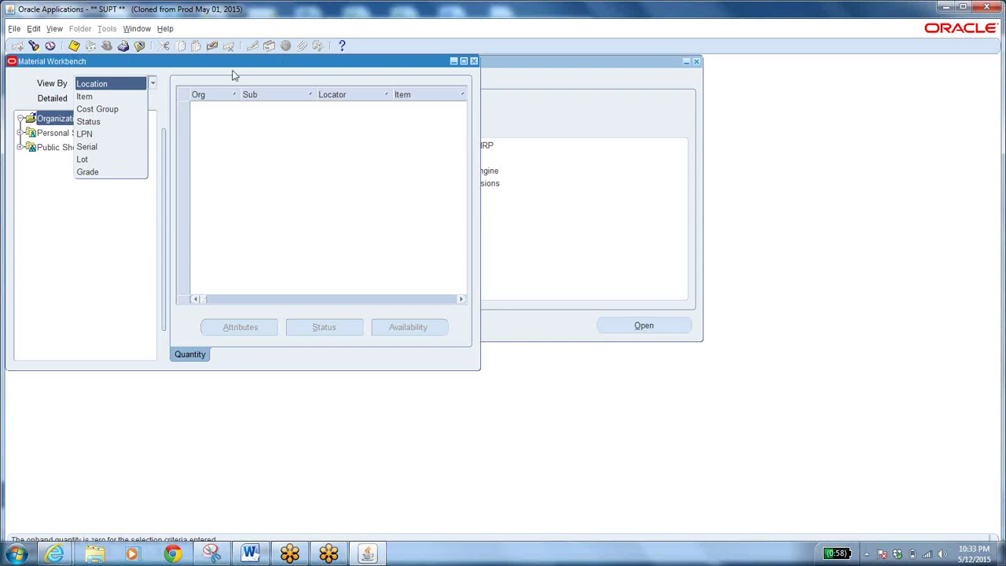
left_click(834, 461)
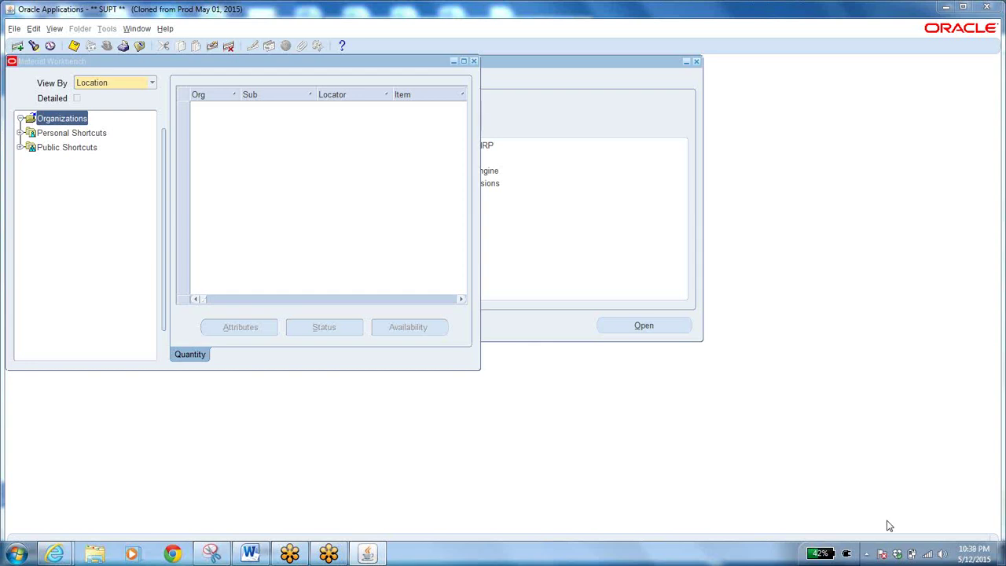
left_click(141, 47)
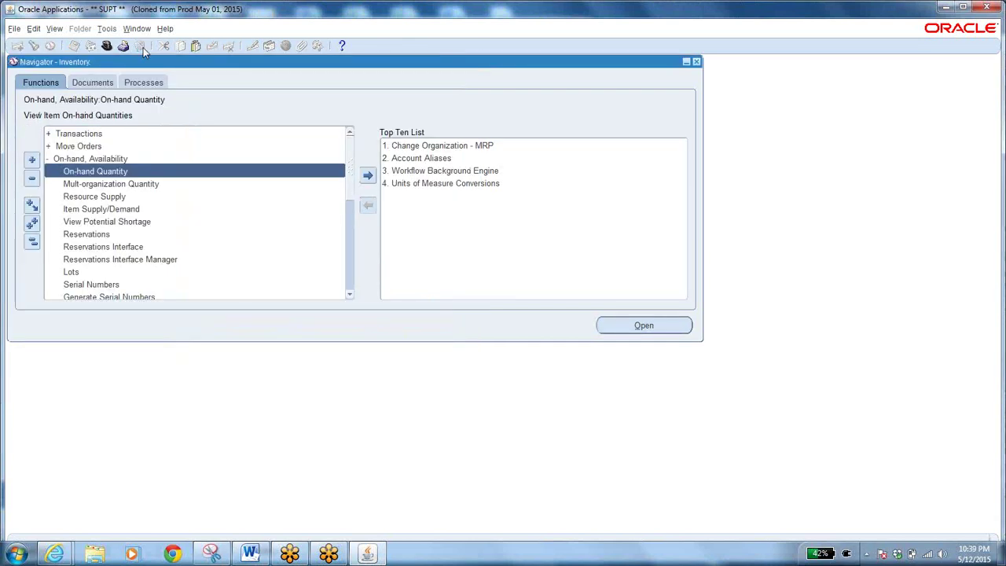
Review Reservations, Lots, Serial Numbers and the remaining On-hand, Availability functions, and collapse the function tree.
left_click(102, 235)
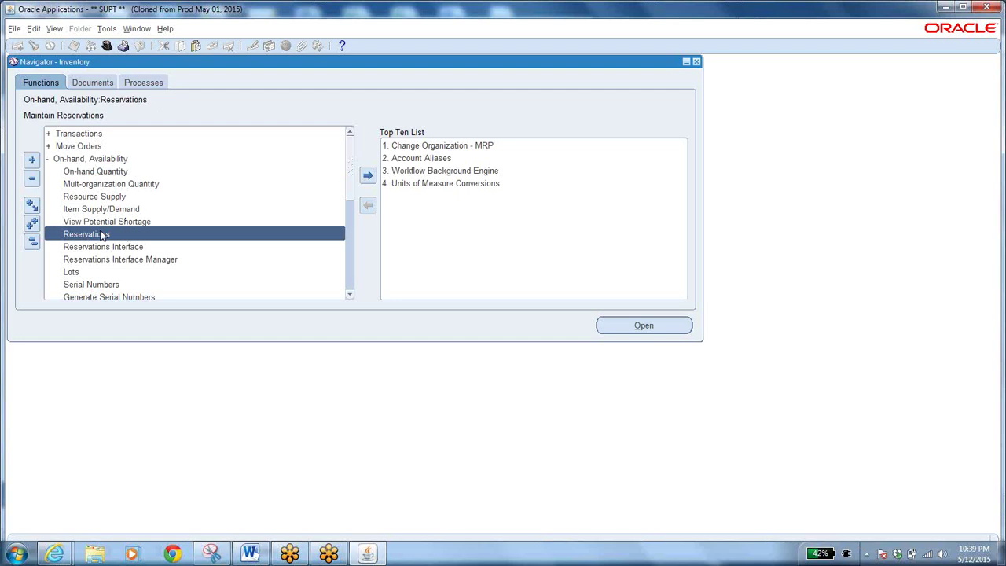
left_click(91, 273)
left_click(107, 285)
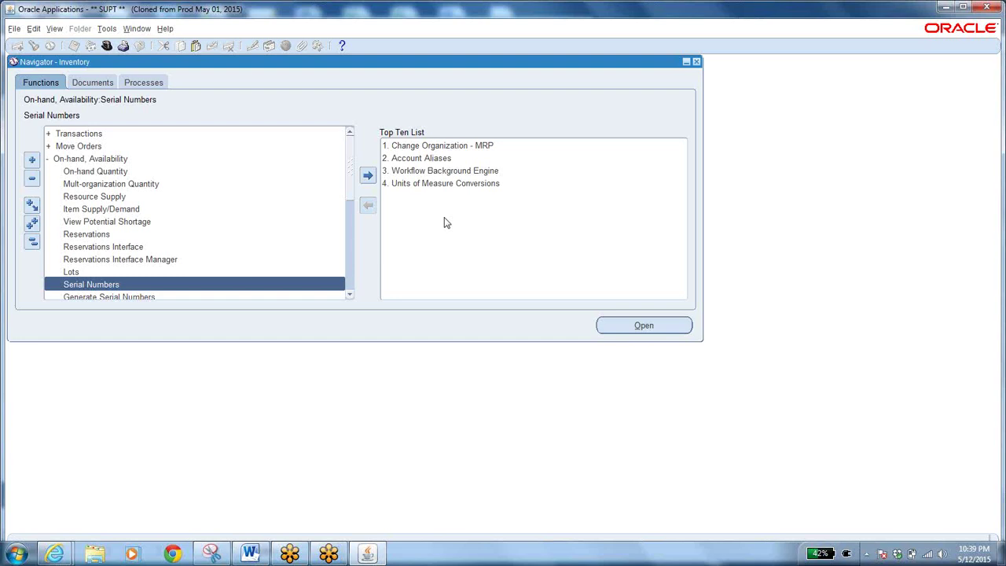
left_click(349, 295)
left_click(349, 295)
left_click(350, 295)
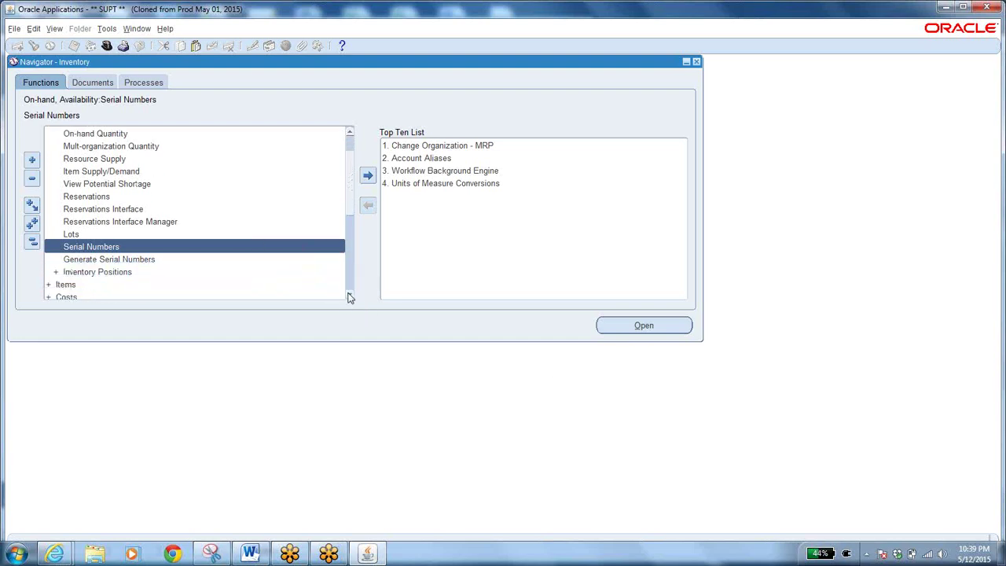
left_click(350, 296)
left_click(350, 296)
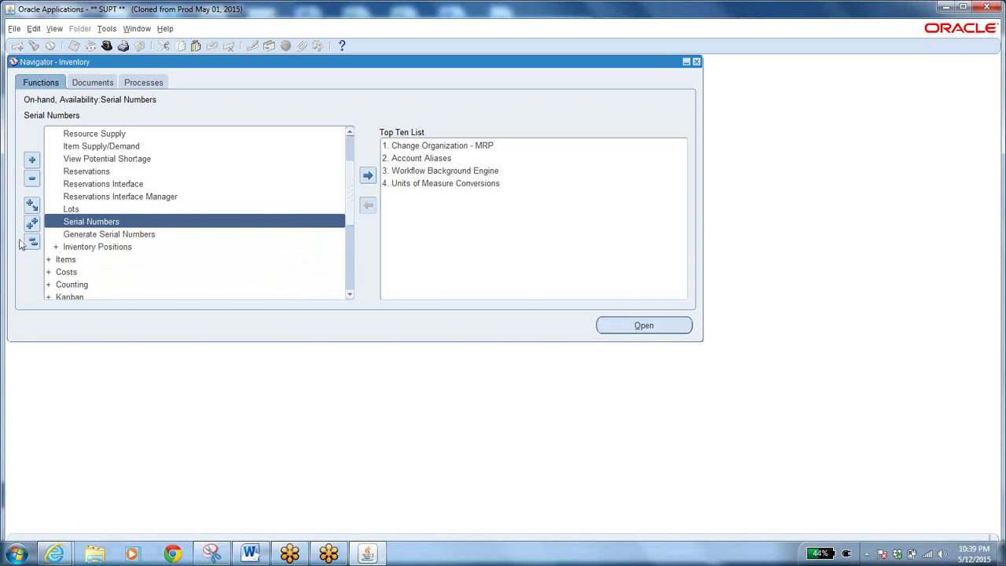
left_click(32, 243)
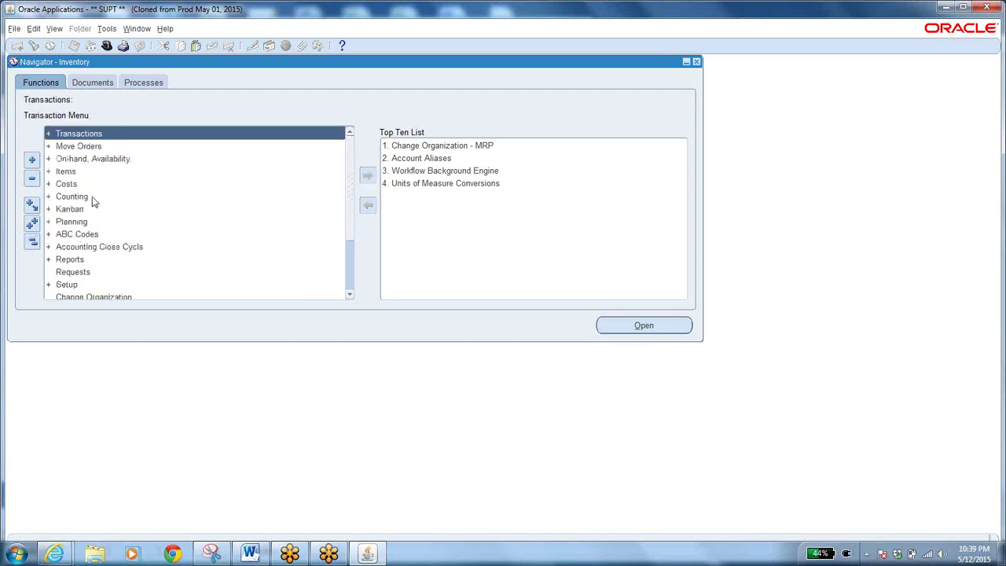
Expand Counting to review the Cycle Counting functions and Physical Inventory, and collapse the function tree.
double_click(69, 197)
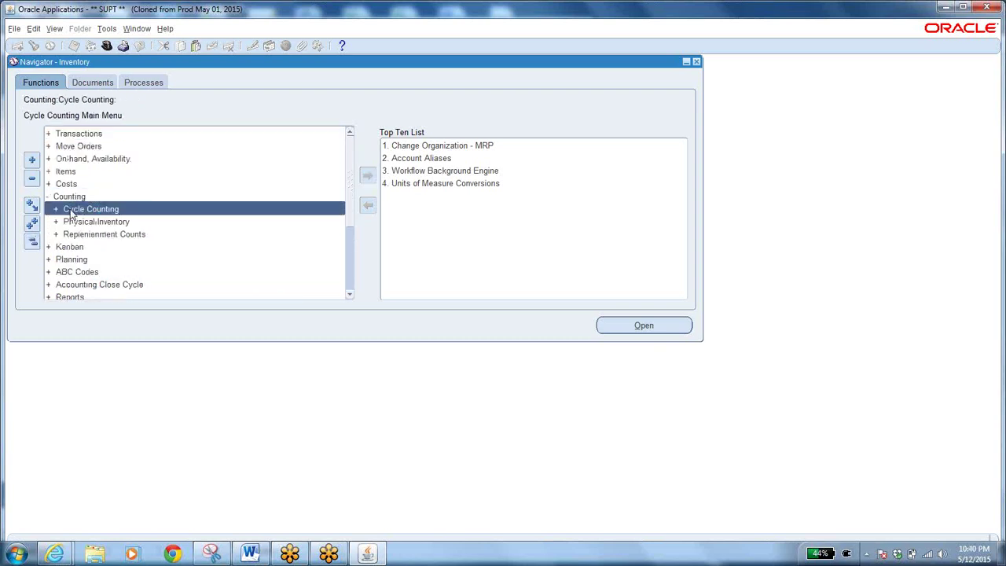
double_click(71, 210)
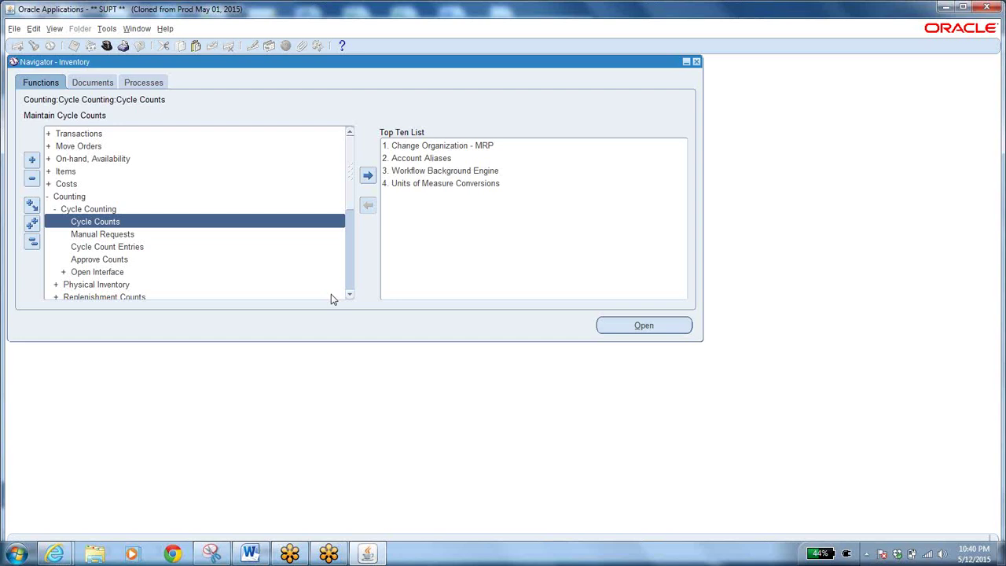
left_click(122, 284)
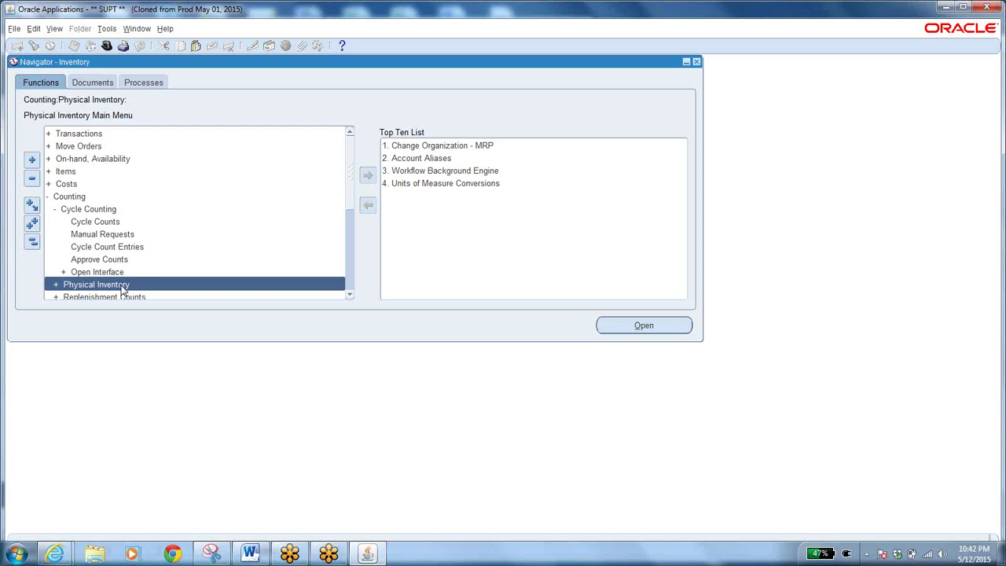
left_click(31, 240)
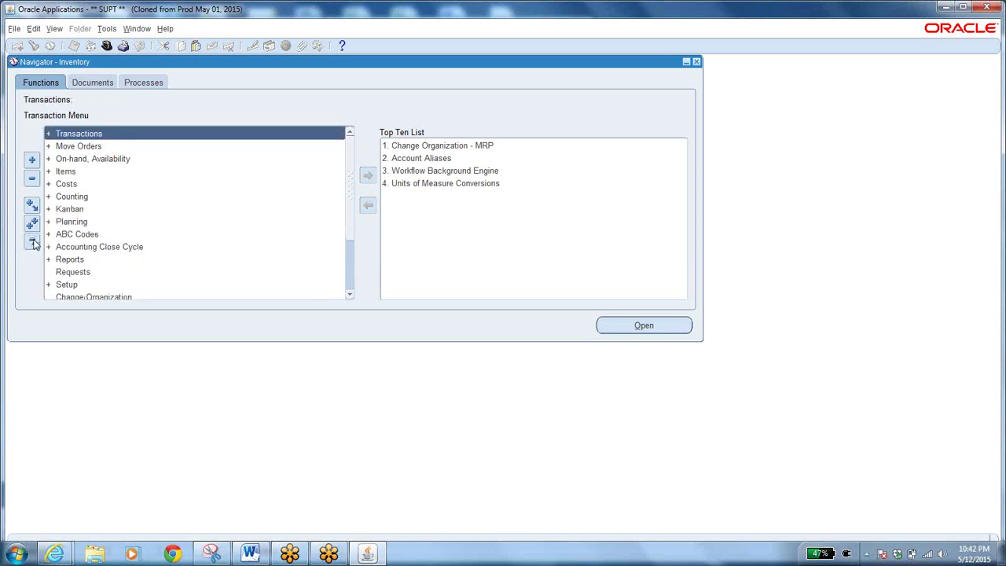
Expand the Move Orders functions to show Move Orders and Transact Move Orders.
left_click(82, 135)
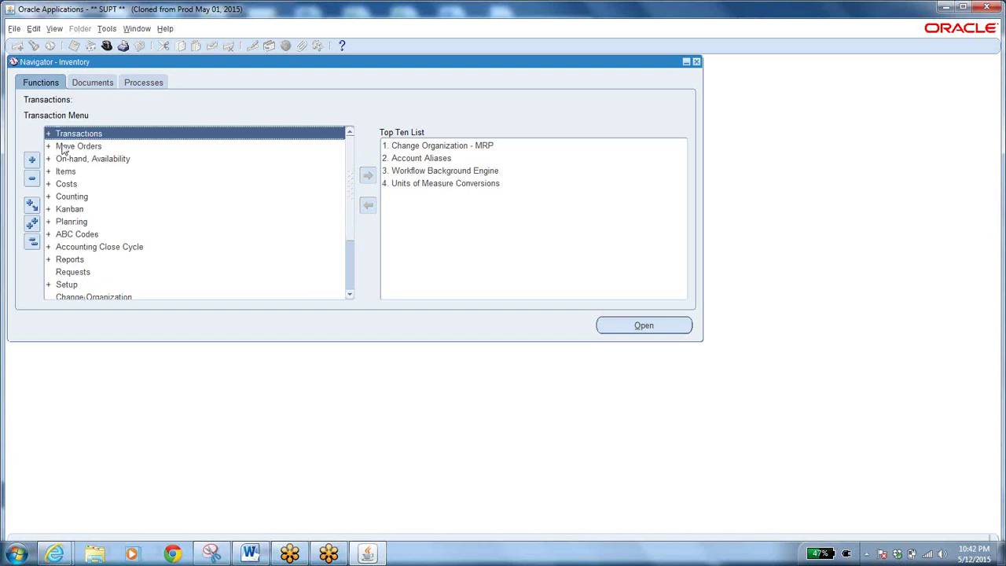
double_click(64, 146)
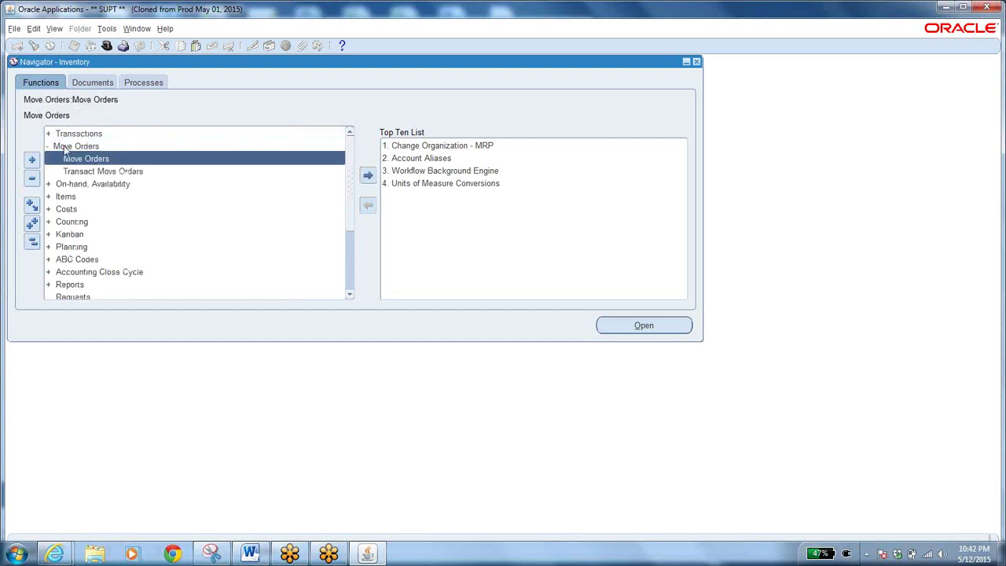